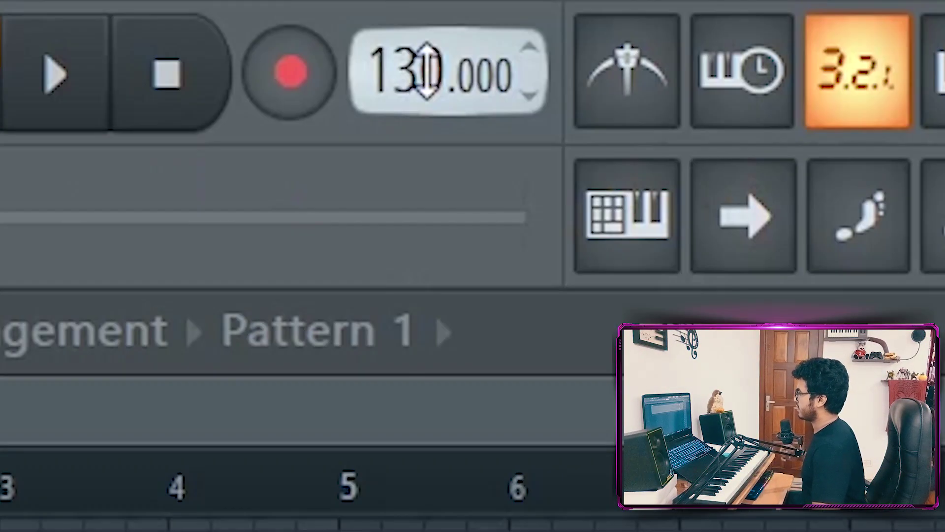
Set the tempo to 60 BPM and add a LABS channel with the Soft Piano preset
{"action": "left_click_drag", "start_coordinate": [305, 29], "coordinate": [305, 35]}
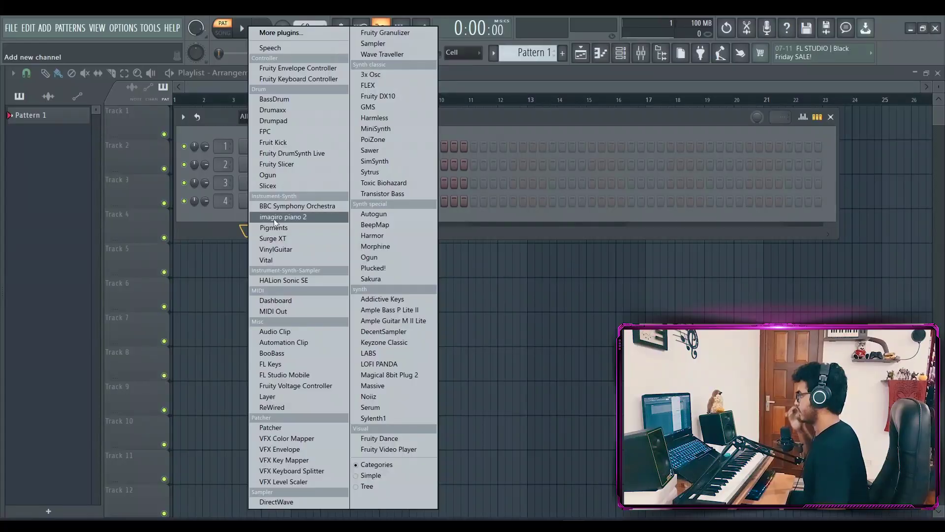
{"action": "left_click", "coordinate": [394, 352]}
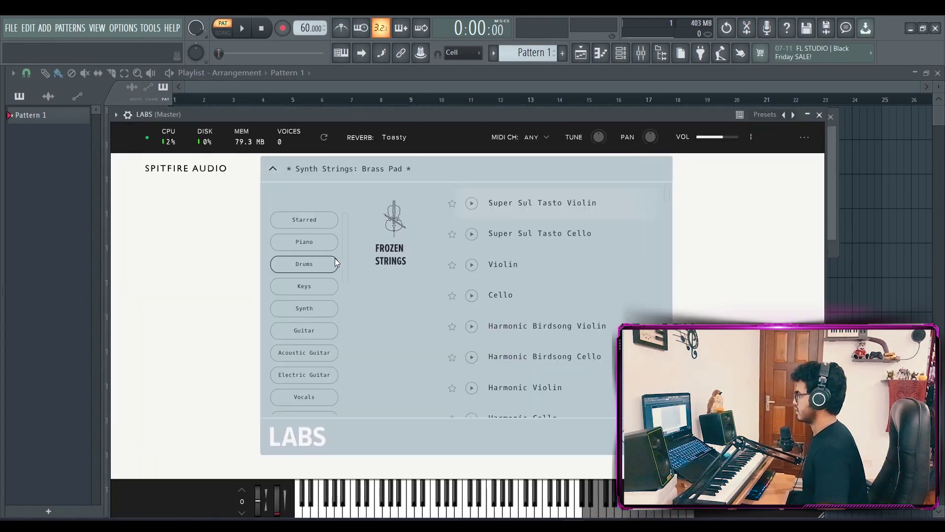
{"action": "left_click", "coordinate": [323, 240]}
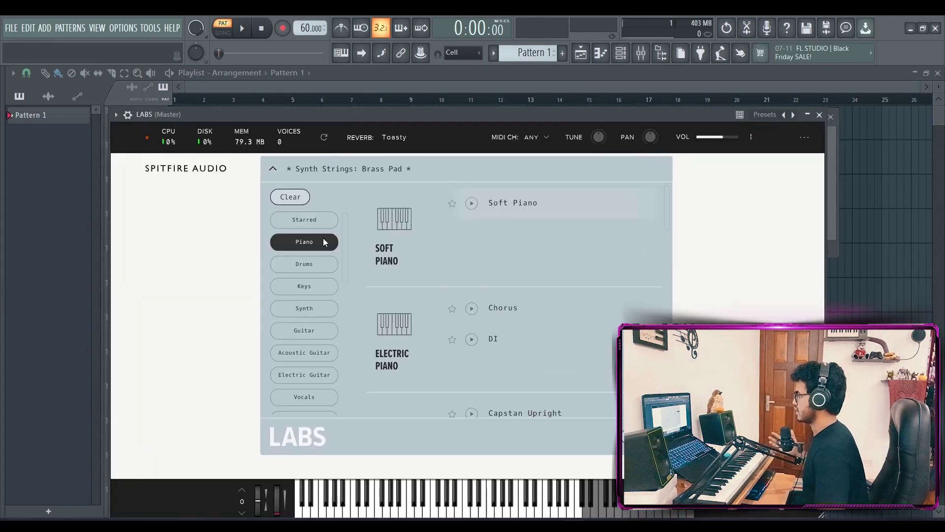
{"action": "left_click", "coordinate": [527, 210]}
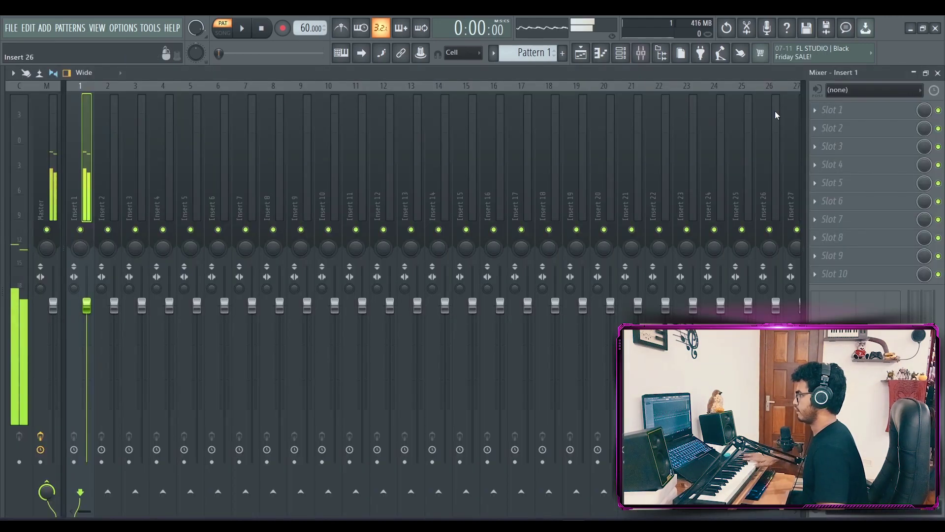
Load OTT in the first effect slot of mixer Insert 1 and reduce its Depth
{"action": "left_click", "coordinate": [834, 112]}
{"action": "left_click", "coordinate": [628, 61]}
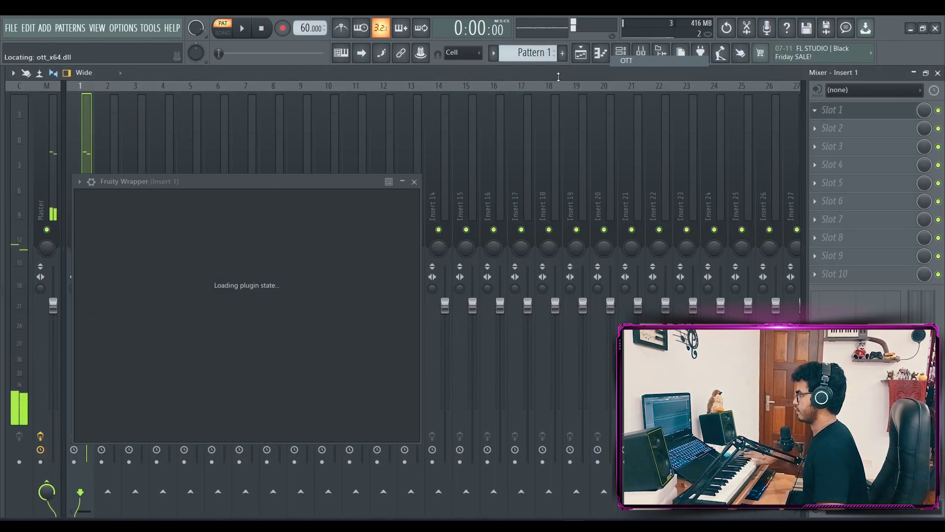
{"action": "left_click_drag", "start_coordinate": [95, 261], "coordinate": [83, 298]}
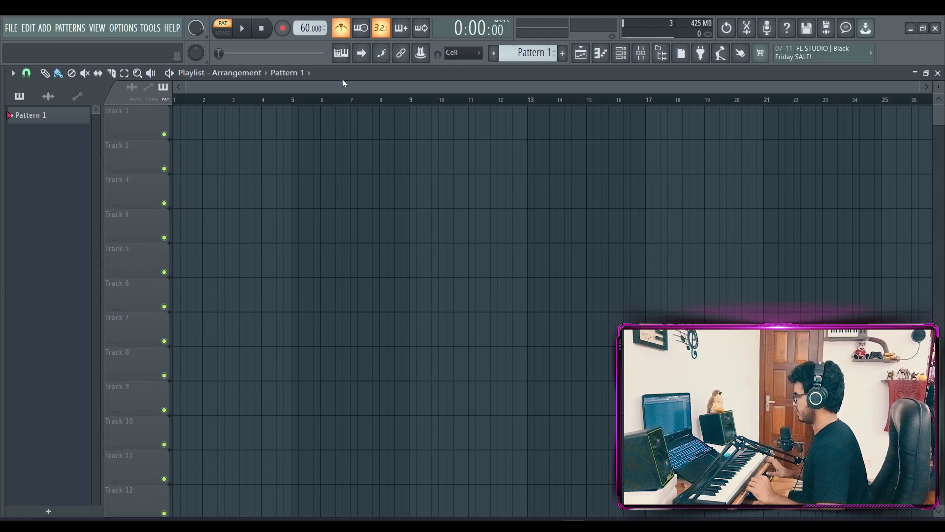
Record the LABS piano part over the metronome and tighten the timing of the recorded notes around bar 3
{"action": "key", "text": "space"}
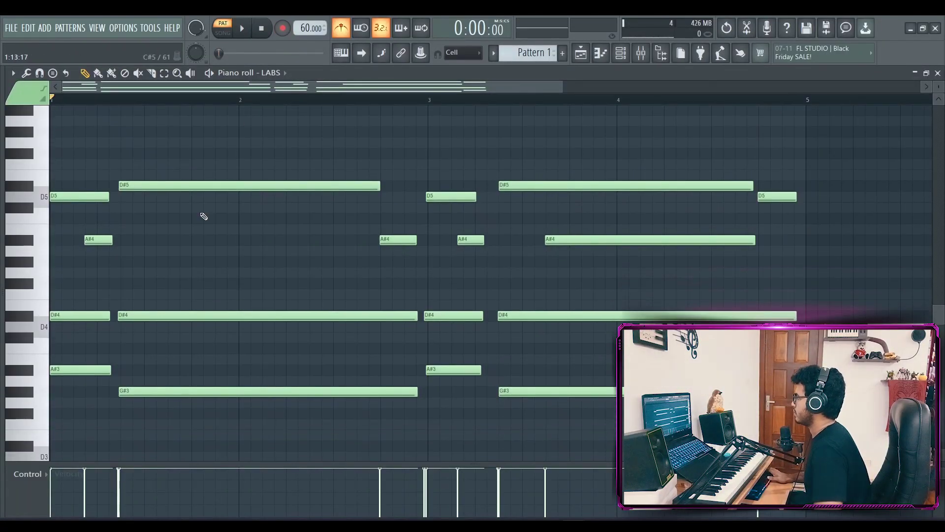
{"action": "scroll", "coordinate": [235, 120], "scroll_direction": "up", "scroll_amount": 2}
{"action": "scroll", "coordinate": [568, 197], "scroll_direction": "up", "scroll_amount": 2}
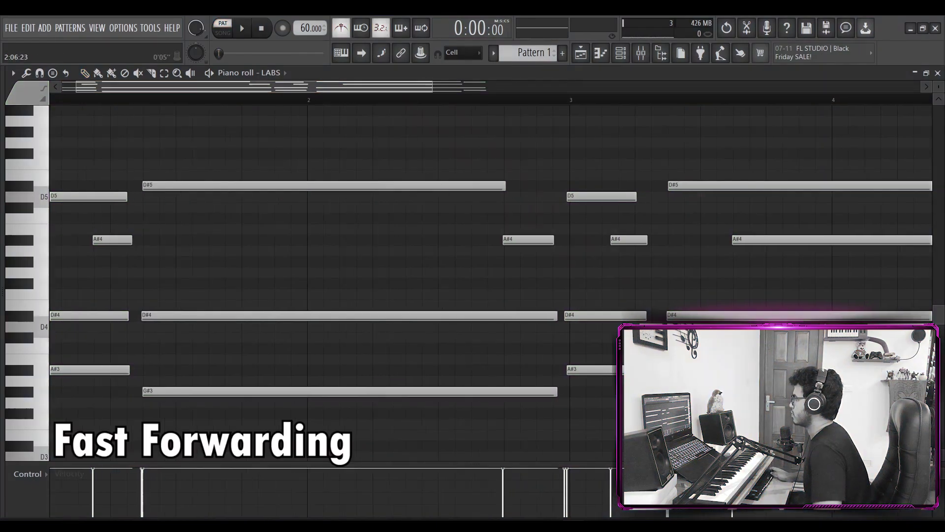
{"action": "double_click", "coordinate": [394, 240]}
{"action": "left_click", "coordinate": [551, 187]}
{"action": "left_click_drag", "start_coordinate": [334, 240], "coordinate": [338, 240]}
{"action": "left_click_drag", "start_coordinate": [435, 197], "coordinate": [439, 197]}
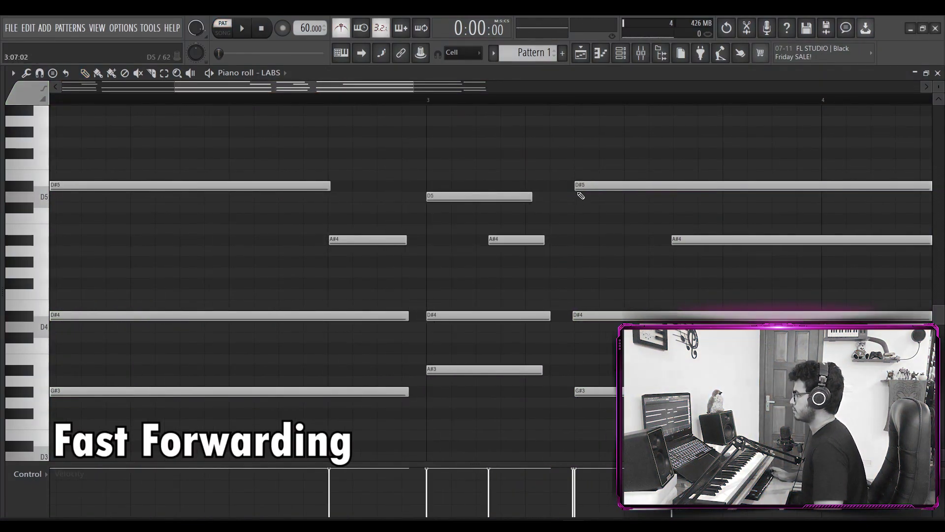
{"action": "key", "text": "space"}
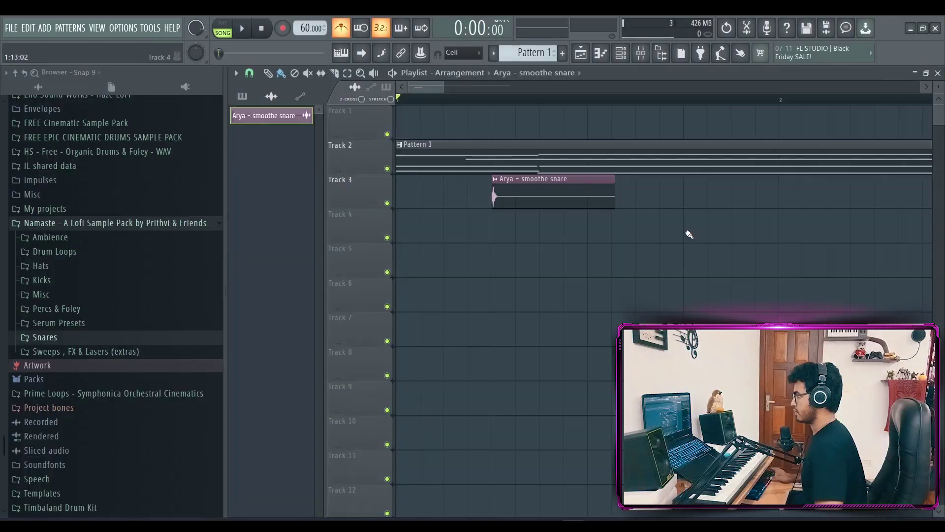
{"action": "key", "text": "space"}
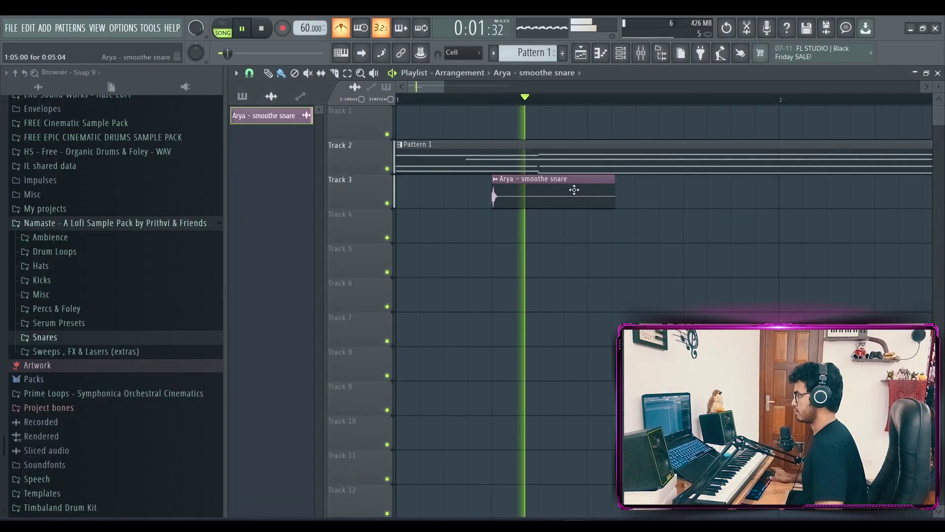
Place Arya – smoothe snare clips on beats 2 and 4 through bar 4 of Track 3, trimming the last clip at bar 5
{"action": "left_click", "coordinate": [687, 201]}
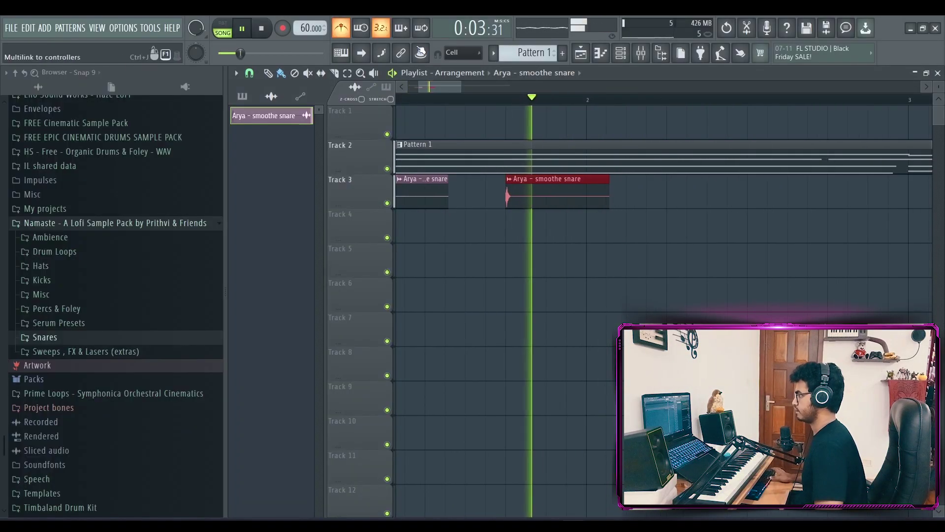
{"action": "left_click", "coordinate": [673, 192]}
{"action": "scroll", "coordinate": [739, 192], "scroll_direction": "down", "scroll_amount": 2}
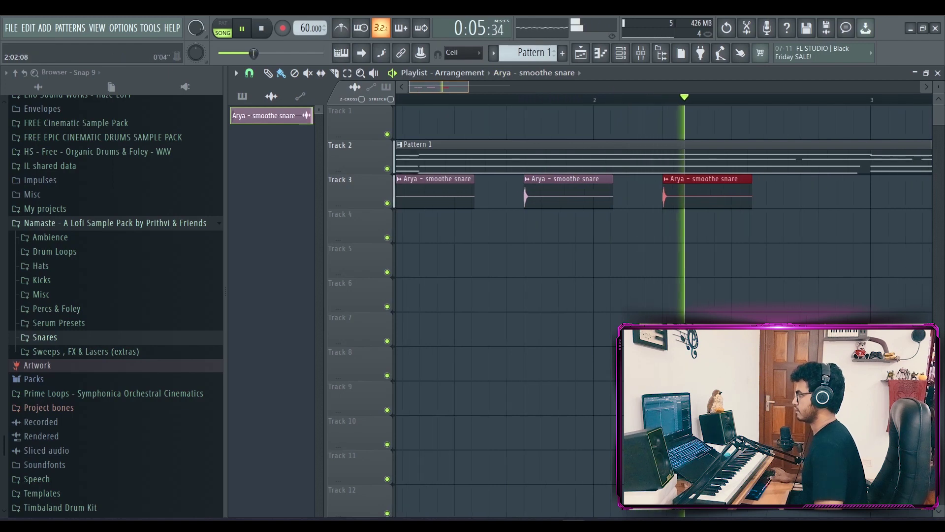
{"action": "left_click", "coordinate": [756, 196]}
{"action": "mouse_move", "coordinate": [862, 196]}
{"action": "left_mouse_down"}
{"action": "mouse_move", "coordinate": [478, 222]}
{"action": "mouse_move", "coordinate": [858, 204]}
{"action": "left_mouse_up"}
{"action": "left_click_drag", "start_coordinate": [476, 86], "coordinate": [554, 87]}
{"action": "scroll", "coordinate": [803, 199], "scroll_direction": "up", "scroll_amount": 3}
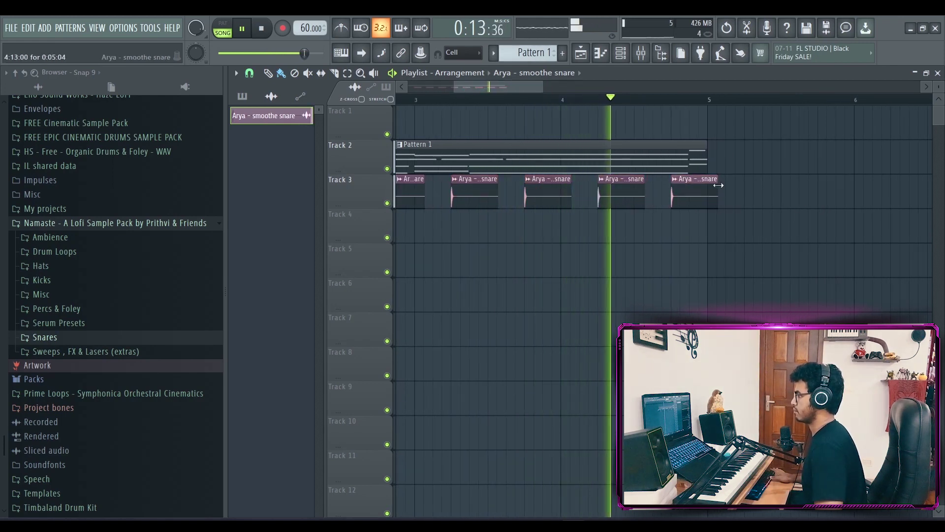
{"action": "left_click_drag", "start_coordinate": [718, 184], "coordinate": [708, 183]}
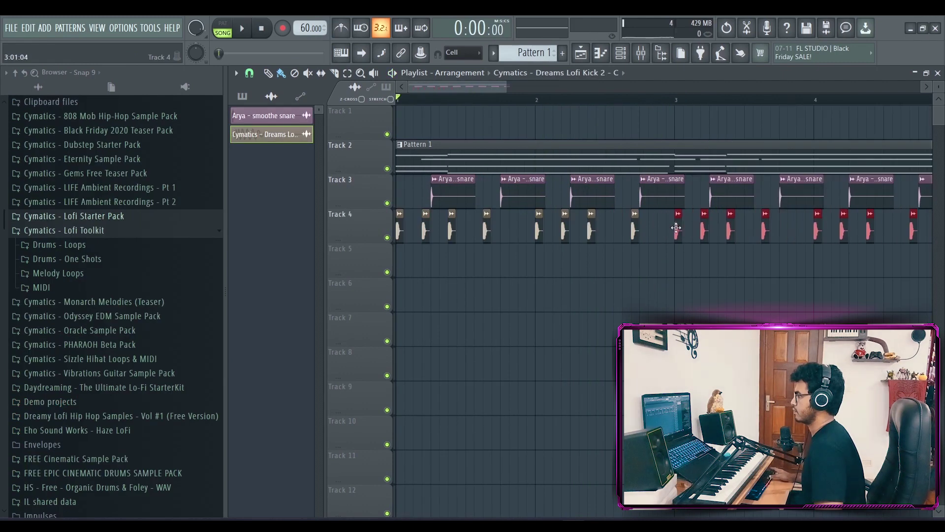
{"action": "key", "text": "space"}
{"action": "scroll", "coordinate": [677, 228], "scroll_direction": "down", "scroll_amount": 3}
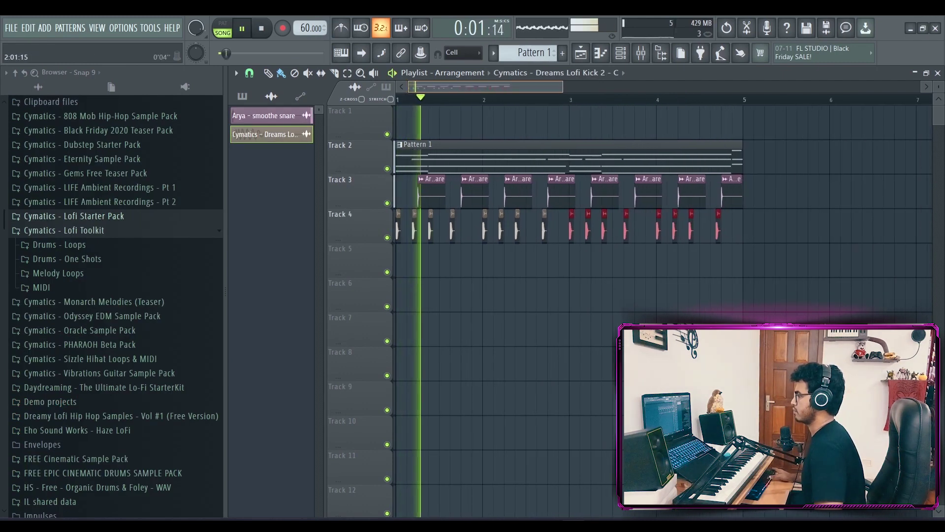
{"action": "scroll", "coordinate": [664, 228], "scroll_direction": "up", "scroll_amount": 1}
{"action": "scroll", "coordinate": [664, 228], "scroll_direction": "up", "scroll_amount": 1}
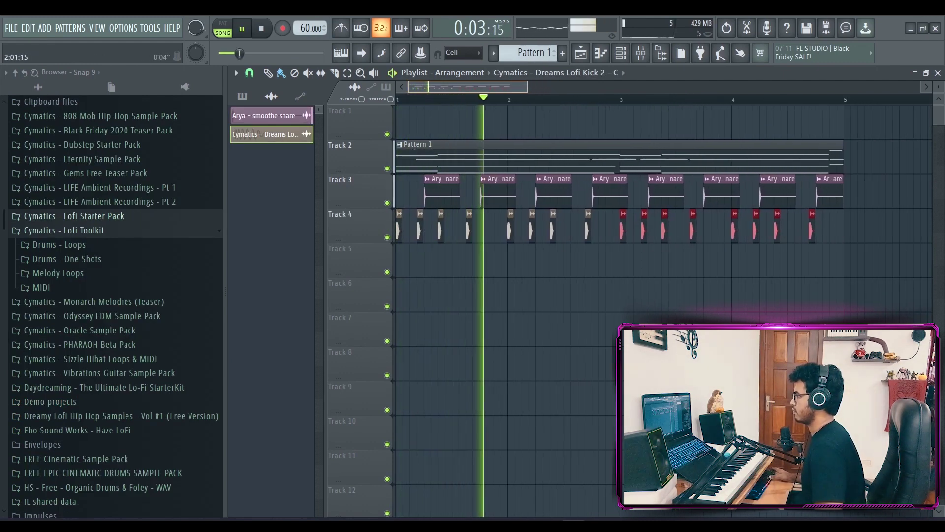
{"action": "scroll", "coordinate": [664, 227], "scroll_direction": "up", "scroll_amount": 1}
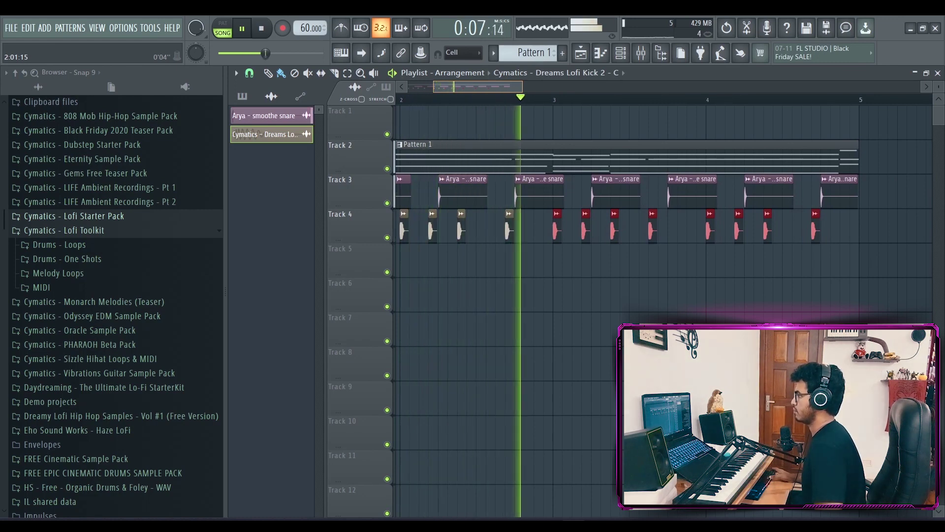
{"action": "scroll", "coordinate": [539, 90], "scroll_direction": "up", "scroll_amount": 2}
{"action": "key", "text": "space"}
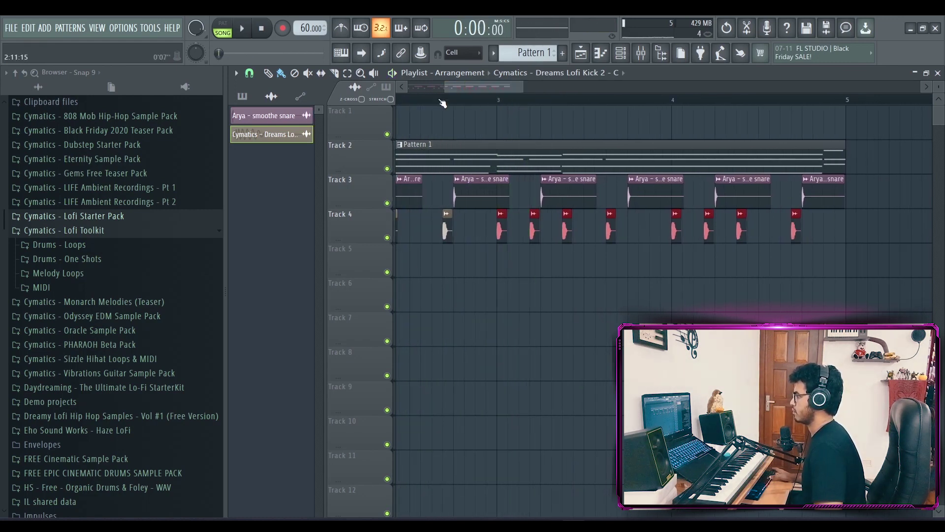
Duplicate the D#4 notes of the LABS part in Pattern 1 two octaves up to D#6 and play the result
{"action": "double_click", "coordinate": [678, 167]}
{"action": "left_click_drag", "start_coordinate": [744, 268], "coordinate": [267, 339]}
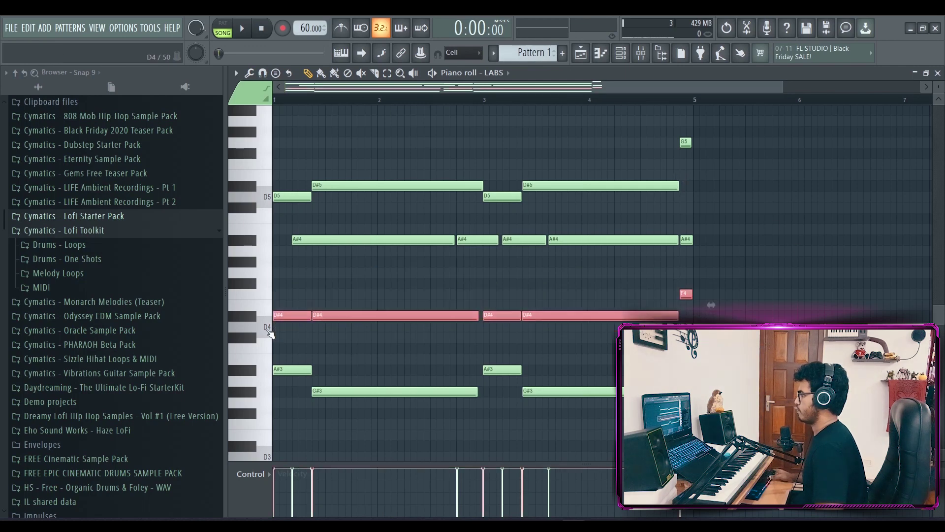
{"action": "scroll", "coordinate": [321, 338], "scroll_direction": "up", "scroll_amount": 1}
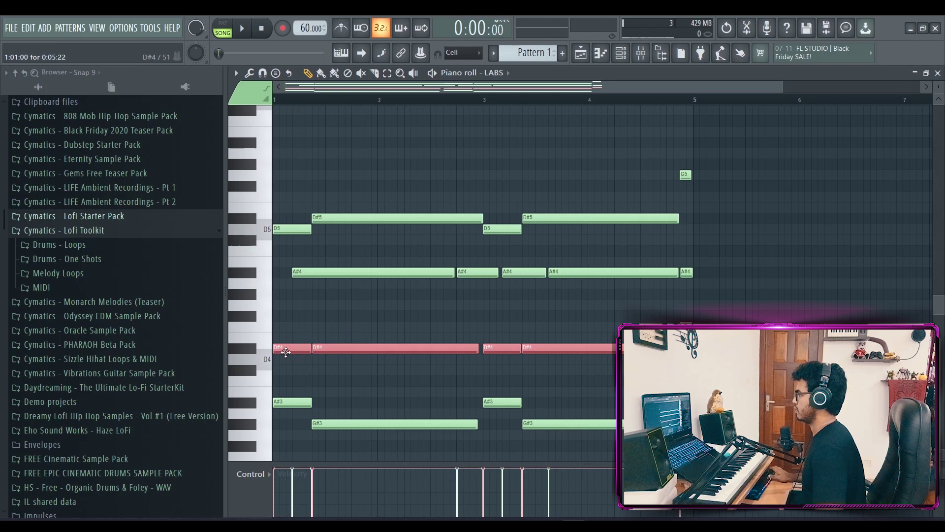
{"action": "left_click_drag", "start_coordinate": [285, 351], "coordinate": [240, 118]}
{"action": "key", "text": "space"}
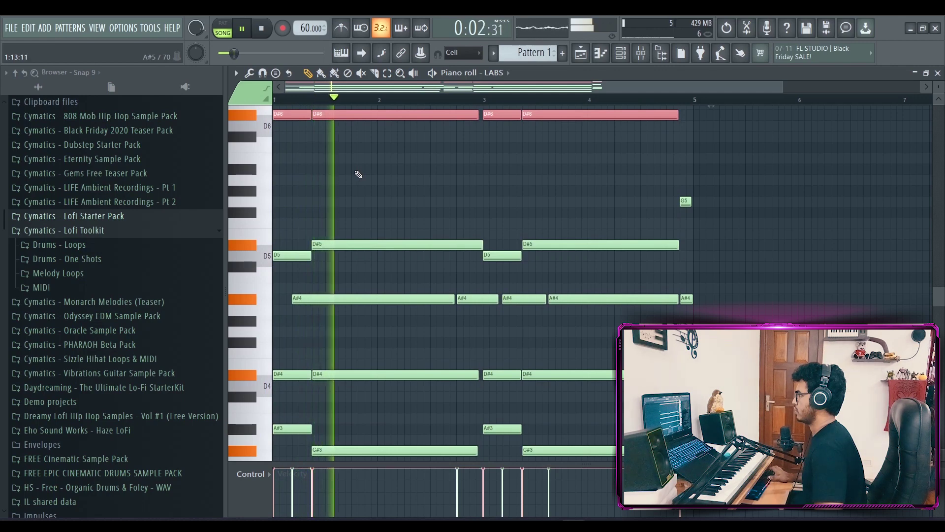
{"action": "key", "text": "space"}
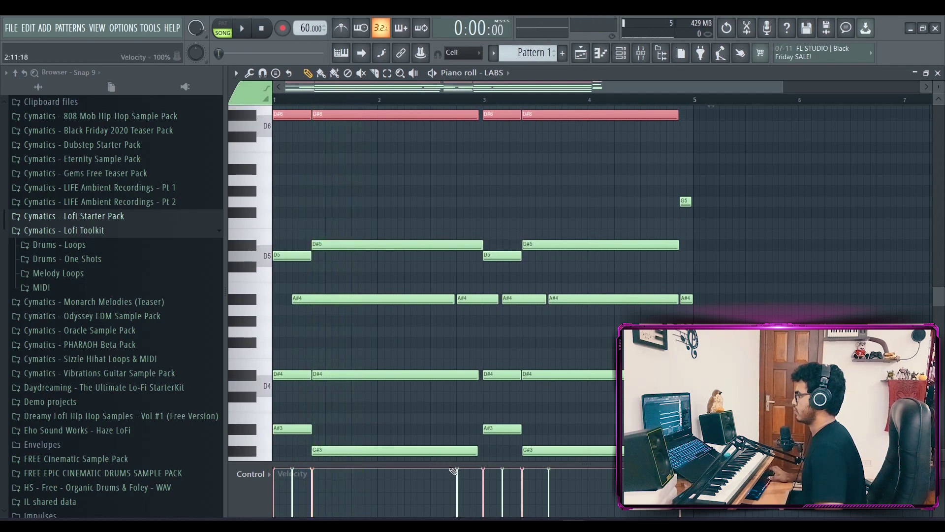
Lower the velocity of the D#6 notes to about 74%, deselect them and listen to the part
{"action": "left_click_drag", "start_coordinate": [453, 471], "coordinate": [398, 292]}
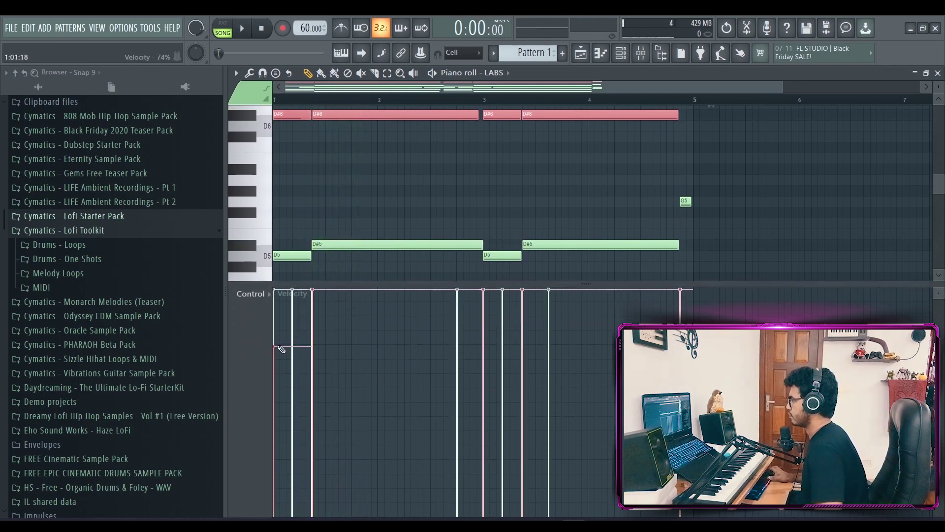
{"action": "key", "text": "space"}
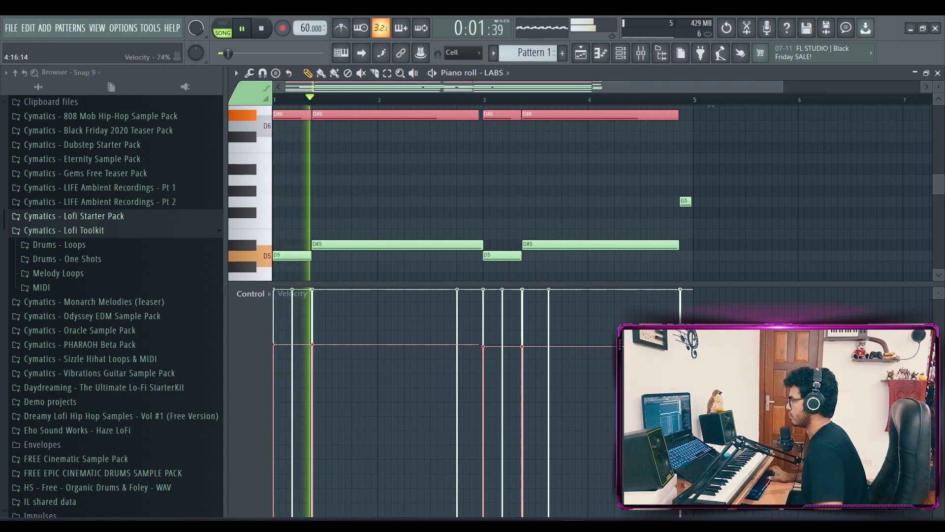
{"action": "left_click_drag", "start_coordinate": [604, 283], "coordinate": [605, 513]}
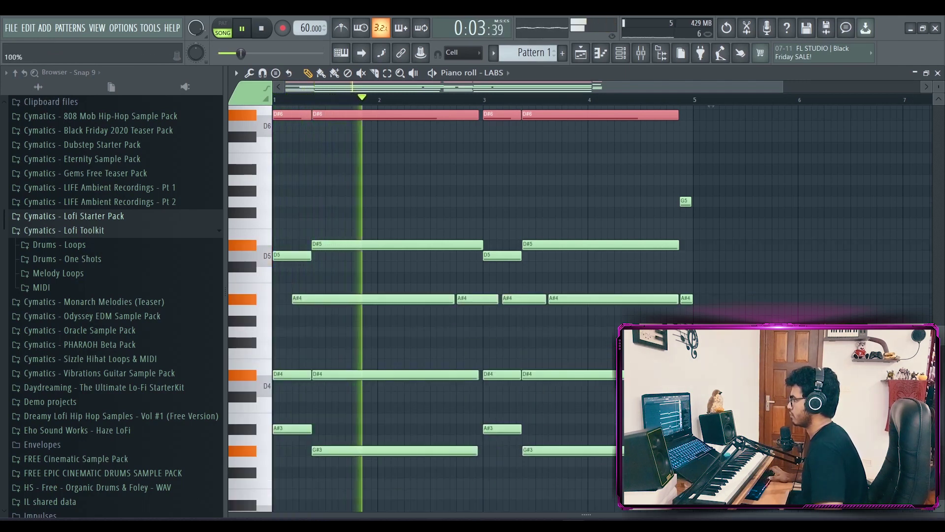
{"action": "key", "text": "ctrl+d"}
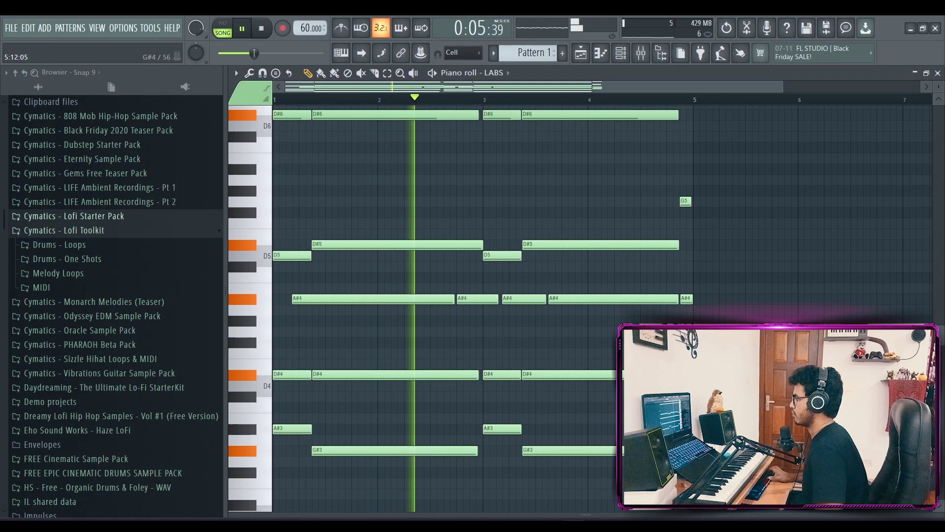
{"action": "key", "text": "space"}
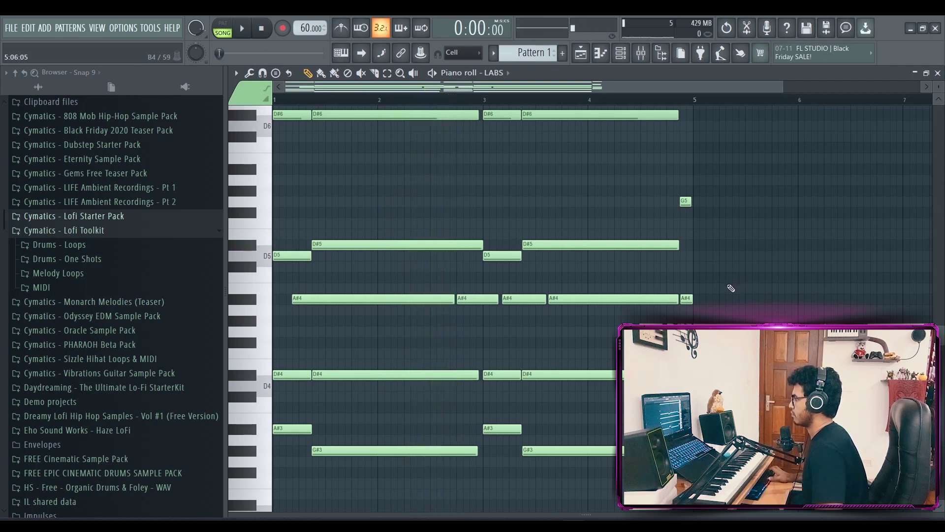
Duplicate the A#4 notes one octave up to A#5 and set the copies' velocity to about 82%
{"action": "left_click_drag", "start_coordinate": [724, 284], "coordinate": [315, 167]}
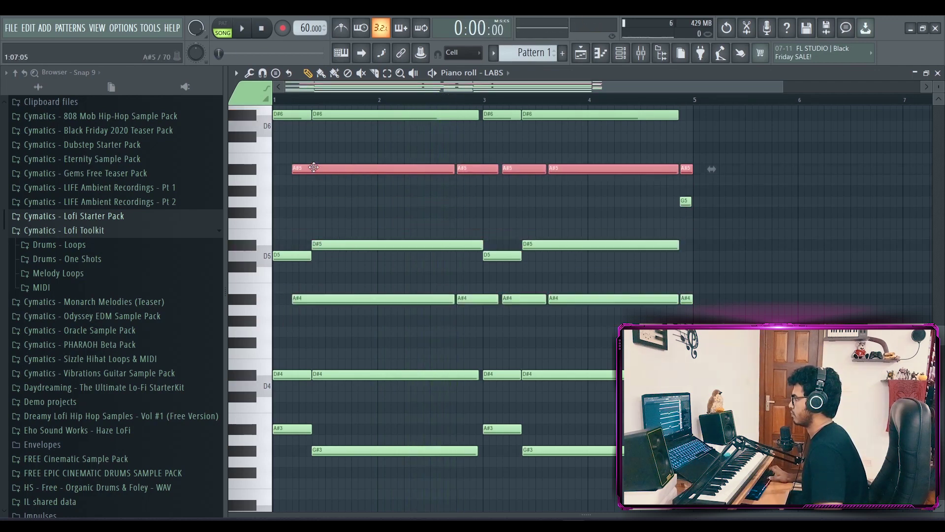
{"action": "key", "text": "space"}
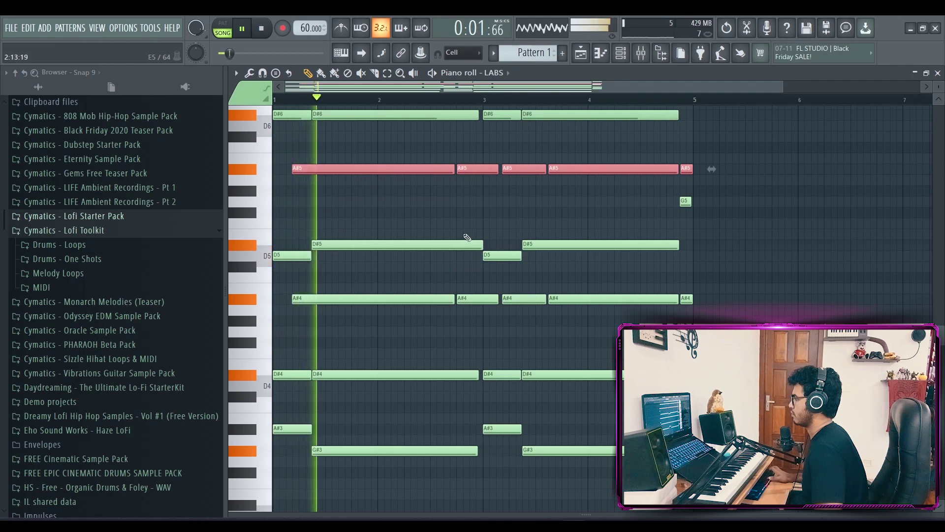
{"action": "key", "text": "space"}
{"action": "left_click_drag", "start_coordinate": [488, 514], "coordinate": [488, 461]}
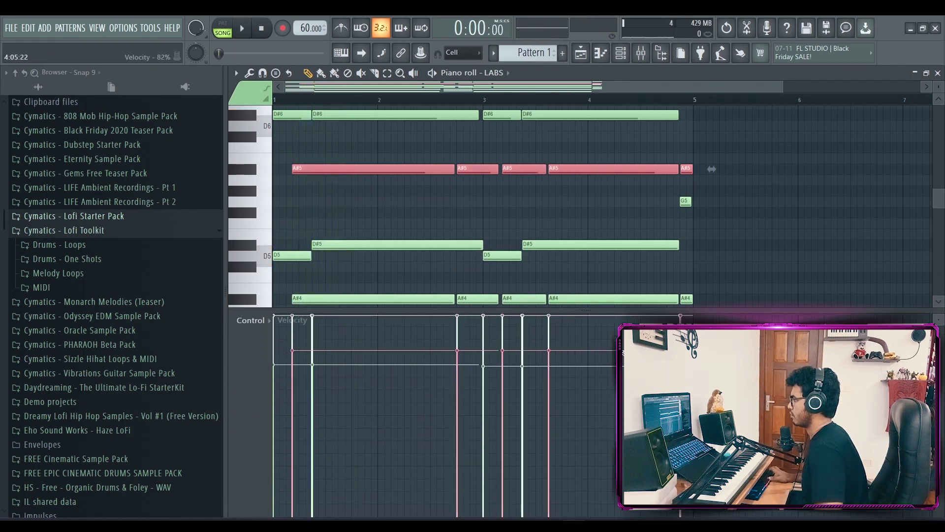
{"action": "key", "text": "space"}
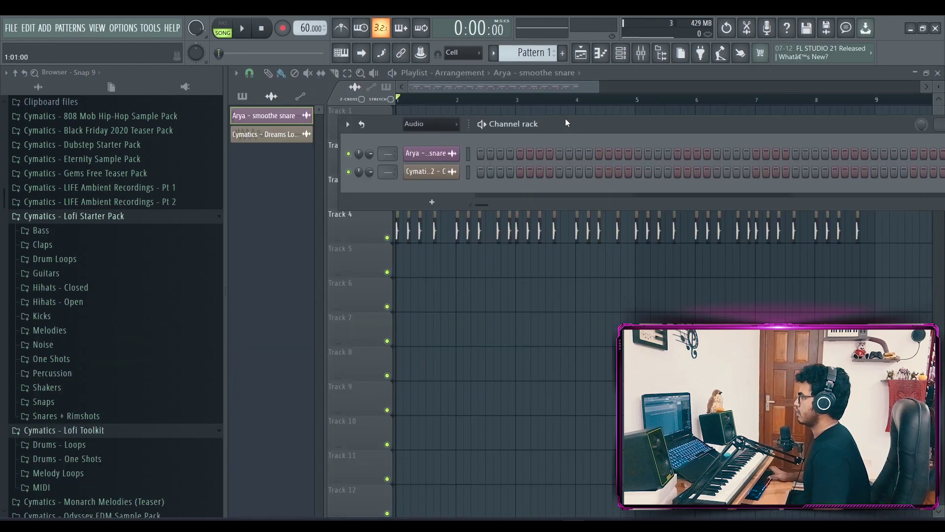
Add a Pigments instrument to the channel rack and open its piano roll
{"action": "left_click_drag", "start_coordinate": [566, 123], "coordinate": [552, 123]}
{"action": "left_click_drag", "start_coordinate": [226, 235], "coordinate": [3, 232]}
{"action": "left_click_drag", "start_coordinate": [351, 129], "coordinate": [456, 129]}
{"action": "left_click", "coordinate": [298, 202]}
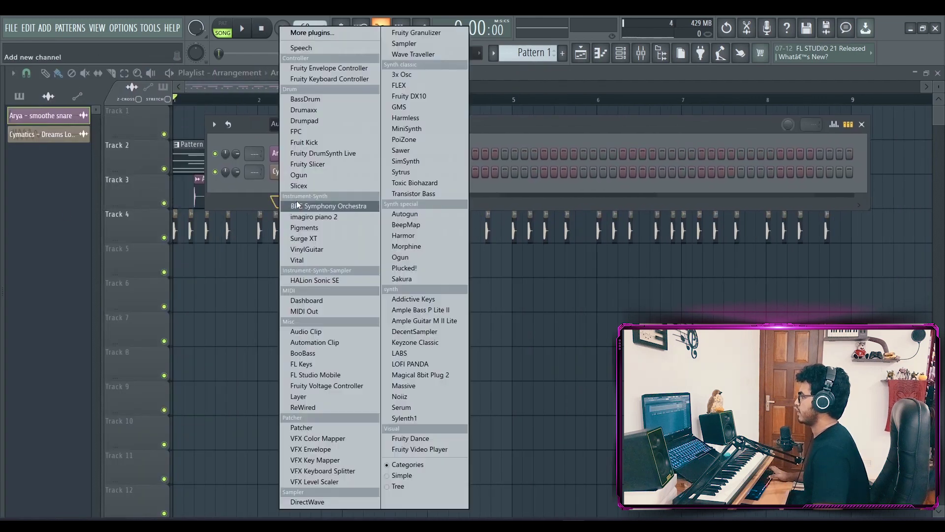
{"action": "left_click", "coordinate": [357, 228]}
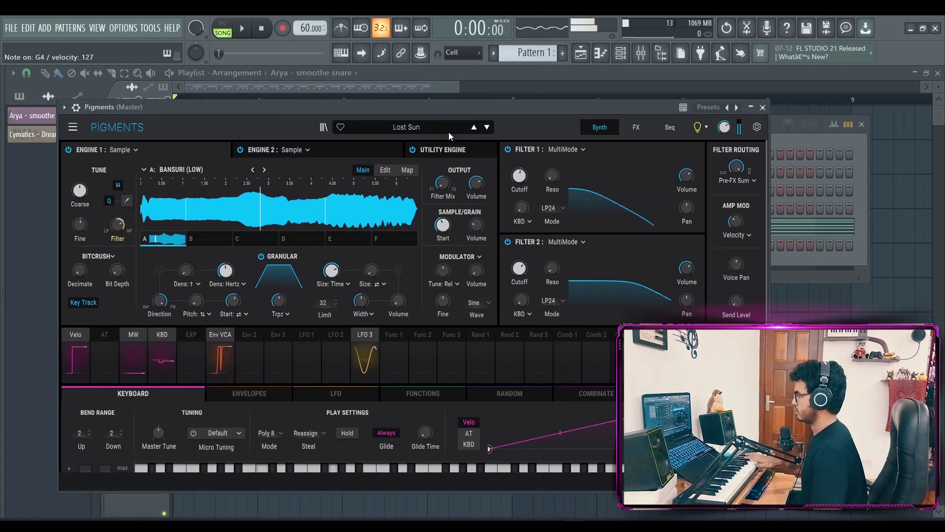
{"action": "left_click", "coordinate": [600, 54]}
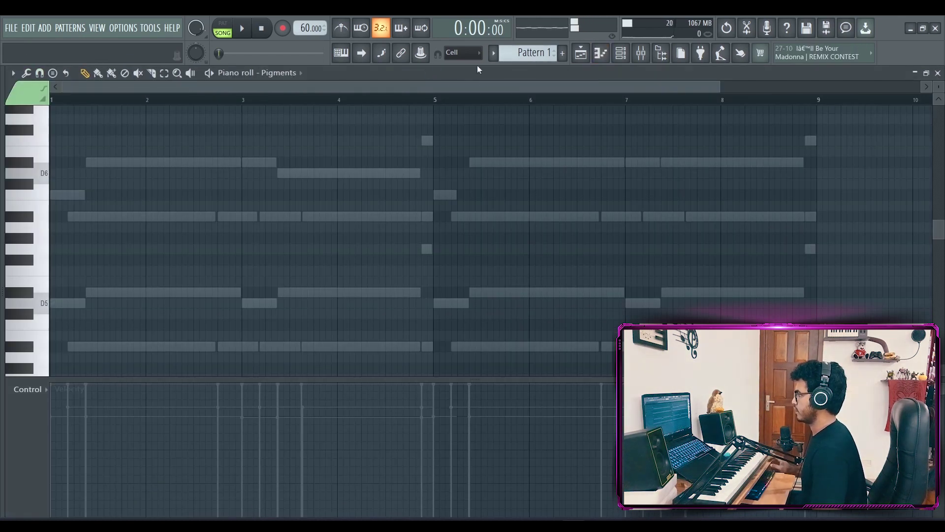
Copy the LABS notes from A#4 upwards in Pattern 1, leaving out the lower bass notes, and switch to Pattern 2
{"action": "scroll", "coordinate": [296, 76], "scroll_direction": "up", "scroll_amount": 1}
{"action": "left_click_drag", "start_coordinate": [515, 114], "coordinate": [29, 374]}
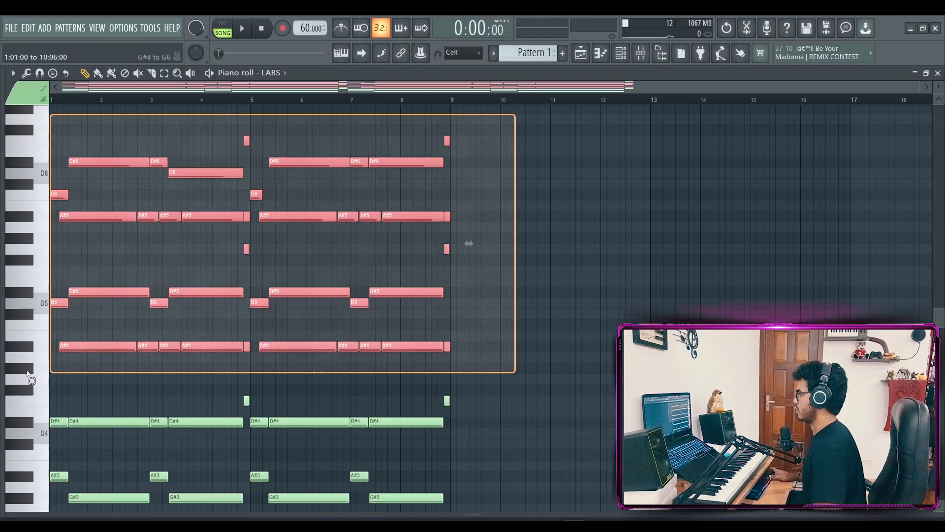
{"action": "scroll", "coordinate": [280, 361], "scroll_direction": "down", "scroll_amount": 1}
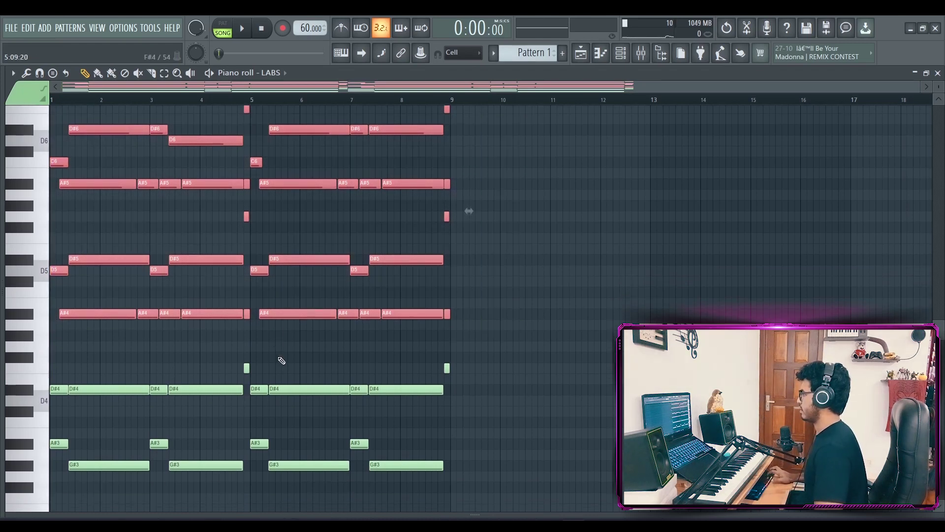
{"action": "scroll", "coordinate": [324, 87], "scroll_direction": "up", "scroll_amount": 1}
{"action": "scroll", "coordinate": [553, 232], "scroll_direction": "up", "scroll_amount": 1}
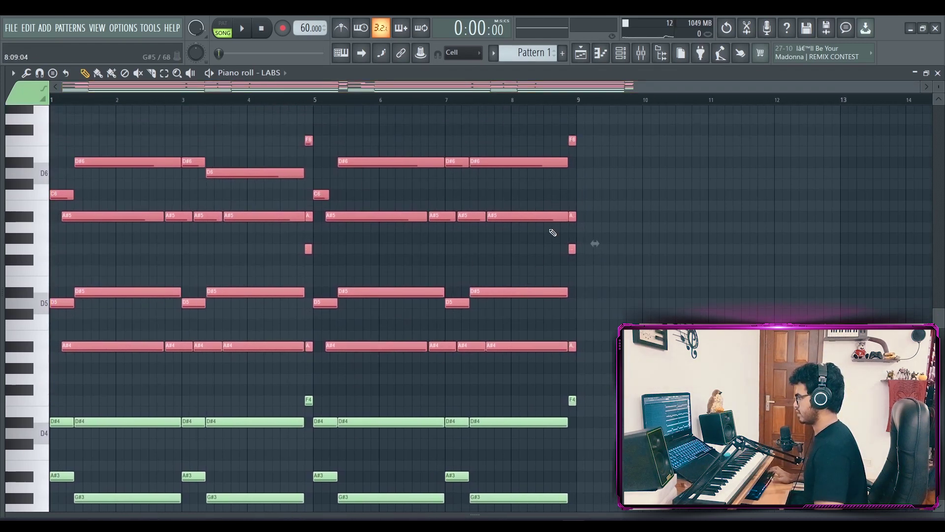
{"action": "scroll", "coordinate": [460, 312], "scroll_direction": "down", "scroll_amount": 3}
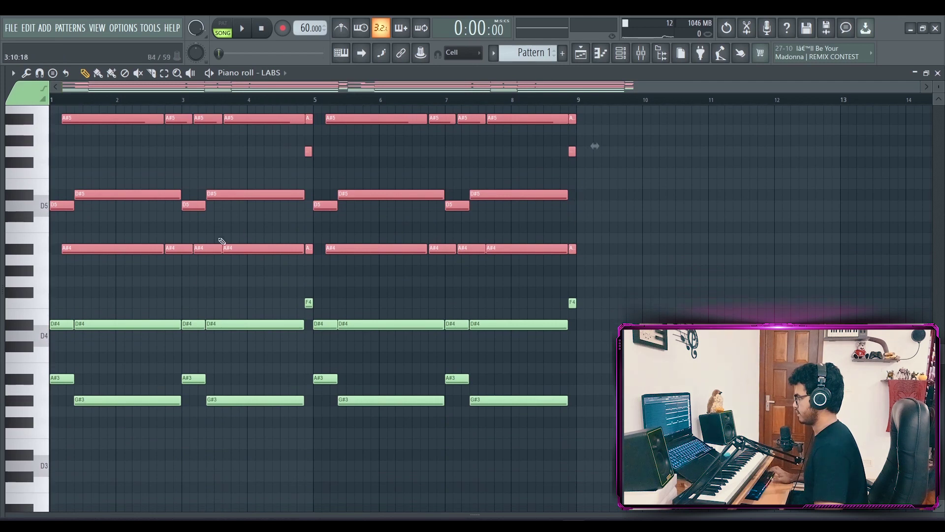
{"action": "scroll", "coordinate": [483, 361], "scroll_direction": "up", "scroll_amount": 2}
{"action": "scroll", "coordinate": [532, 50], "scroll_direction": "up", "scroll_amount": 1}
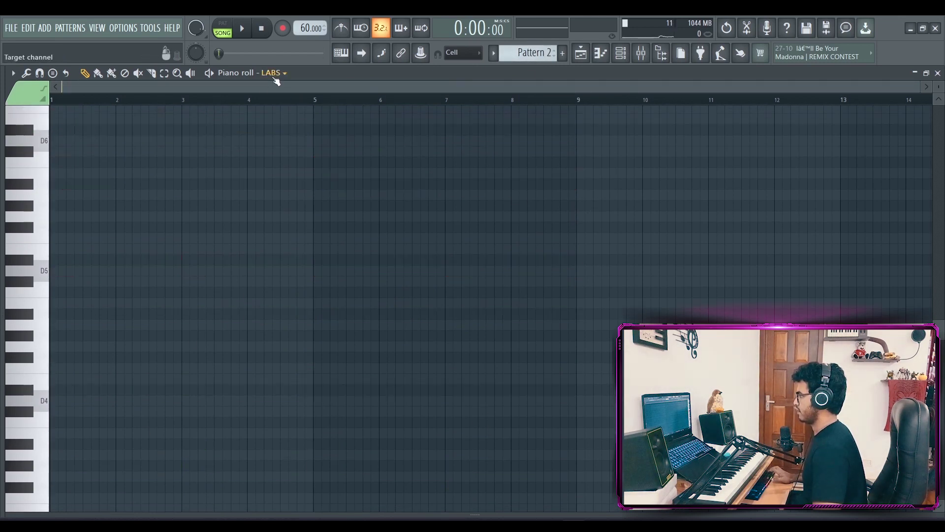
Paste the copied notes into the Pigments part of Pattern 2 and listen to them
{"action": "left_click", "coordinate": [274, 74]}
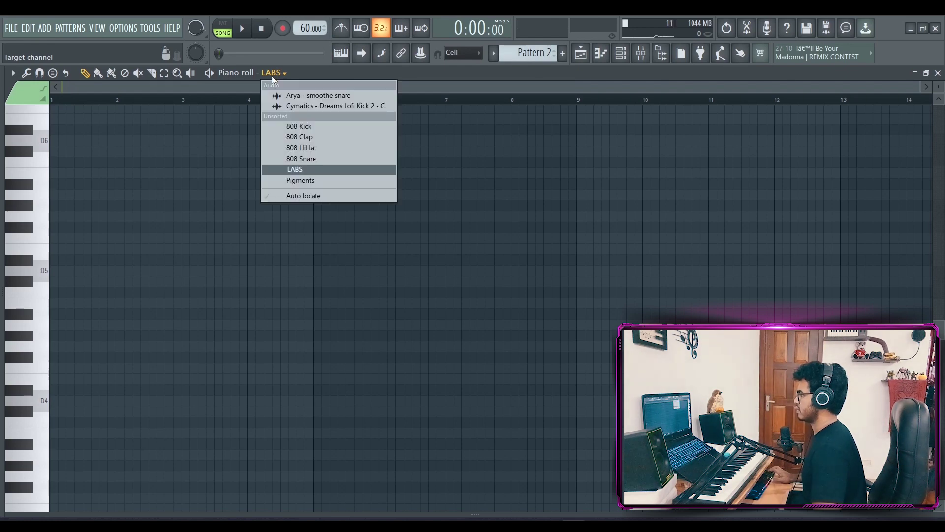
{"action": "left_click", "coordinate": [301, 181]}
{"action": "key", "text": "space"}
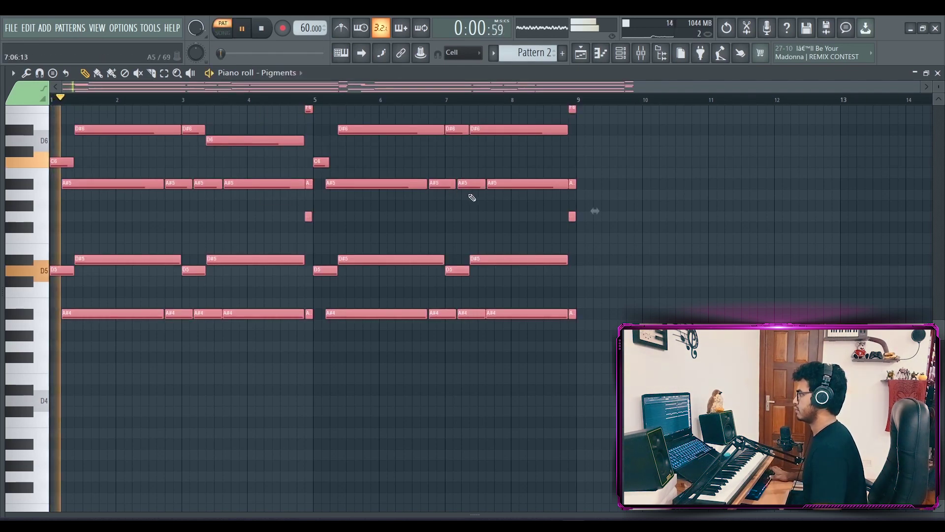
{"action": "key", "text": "space"}
Place Pattern 2 on Track 1 of the playlist from bar 1 and play the arrangement
{"action": "left_click", "coordinate": [581, 52]}
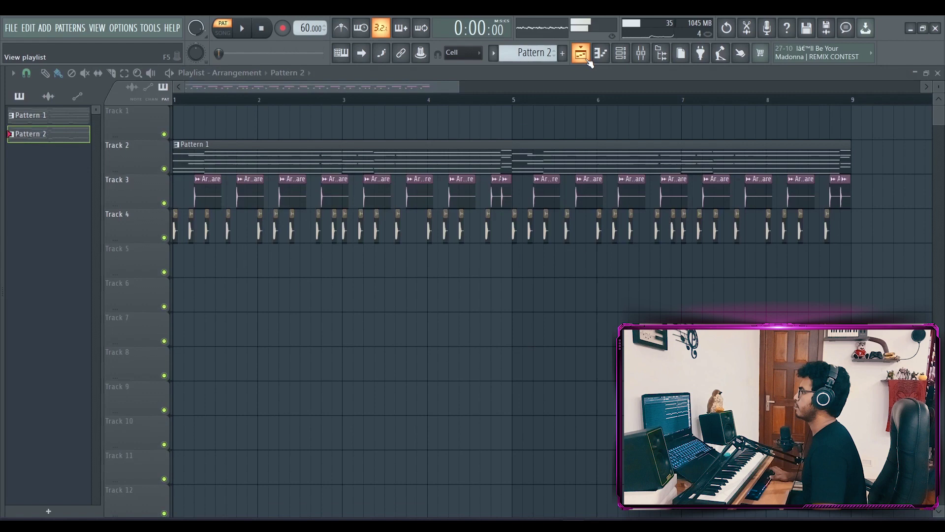
{"action": "left_click_drag", "start_coordinate": [288, 139], "coordinate": [169, 97]}
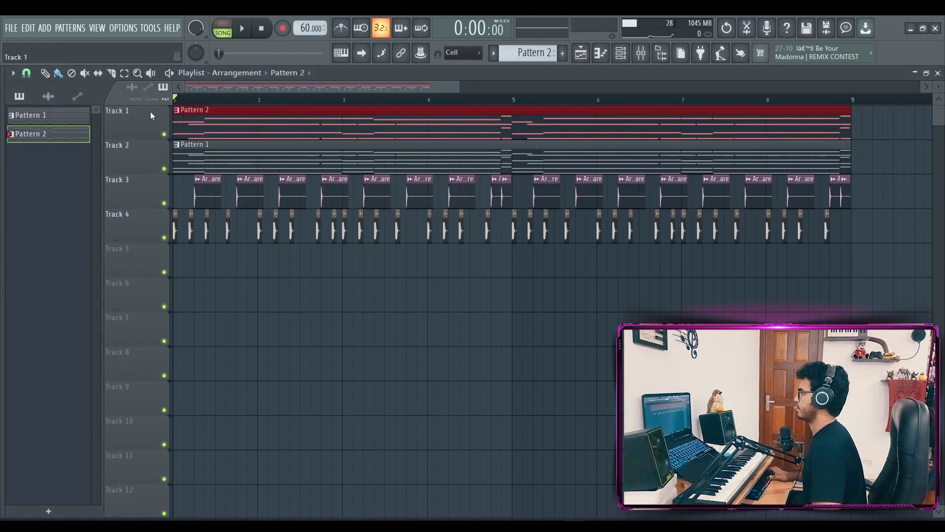
{"action": "key", "text": "space"}
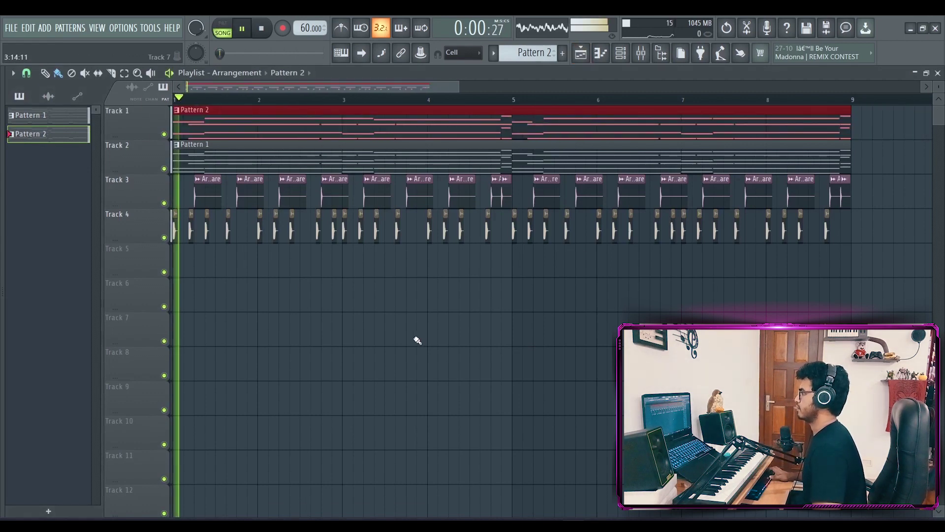
Assign Pigments to mixer Insert 2 and roll off its highs and lows with Fruity parametric EQ 2
{"action": "left_click", "coordinate": [624, 54]}
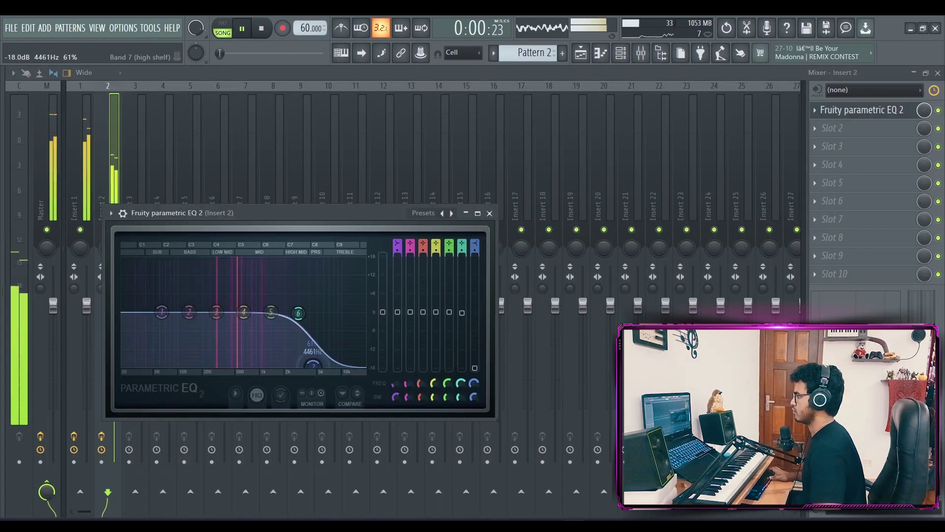
{"action": "left_click_drag", "start_coordinate": [313, 365], "coordinate": [341, 365]}
{"action": "left_click_drag", "start_coordinate": [162, 311], "coordinate": [173, 364]}
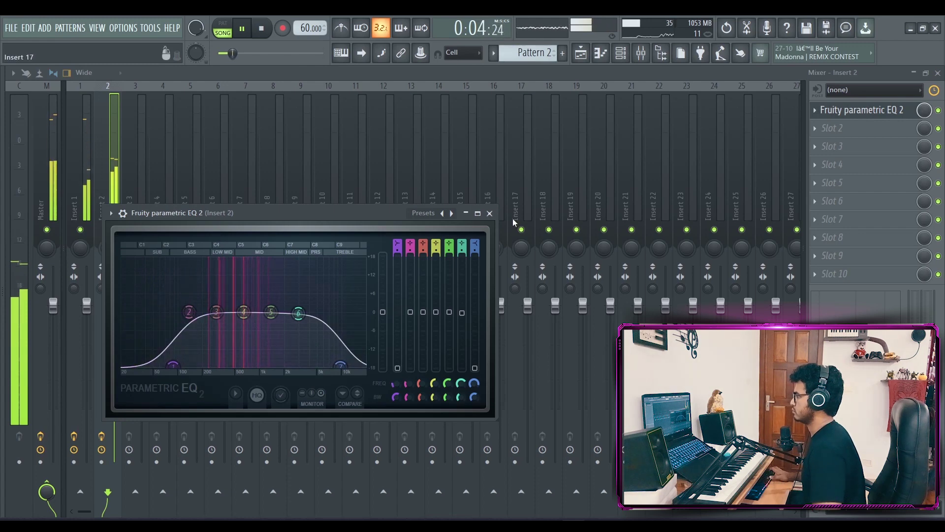
{"action": "left_click", "coordinate": [489, 214]}
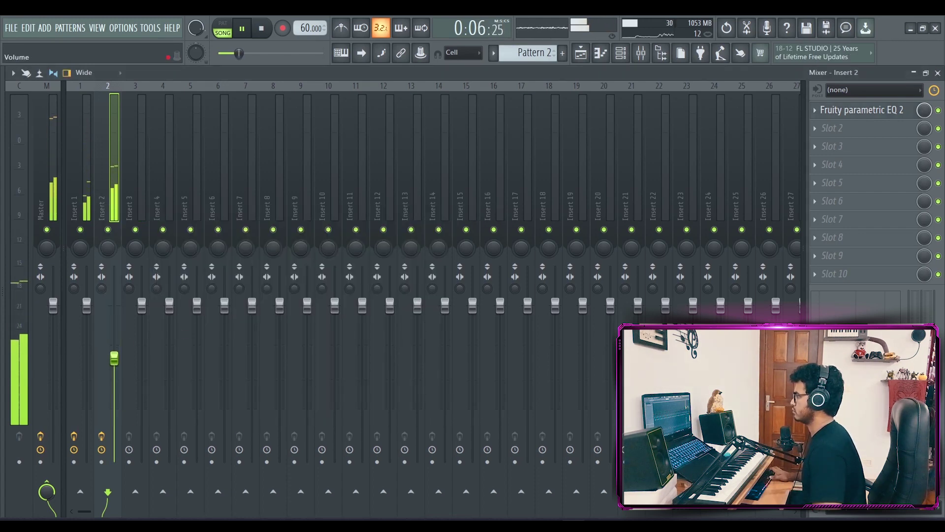
Lower the volume of Insert 2 and slightly that of Insert 1, and open the Fruity Limiter on the Master
{"action": "left_click_drag", "start_coordinate": [120, 361], "coordinate": [120, 359]}
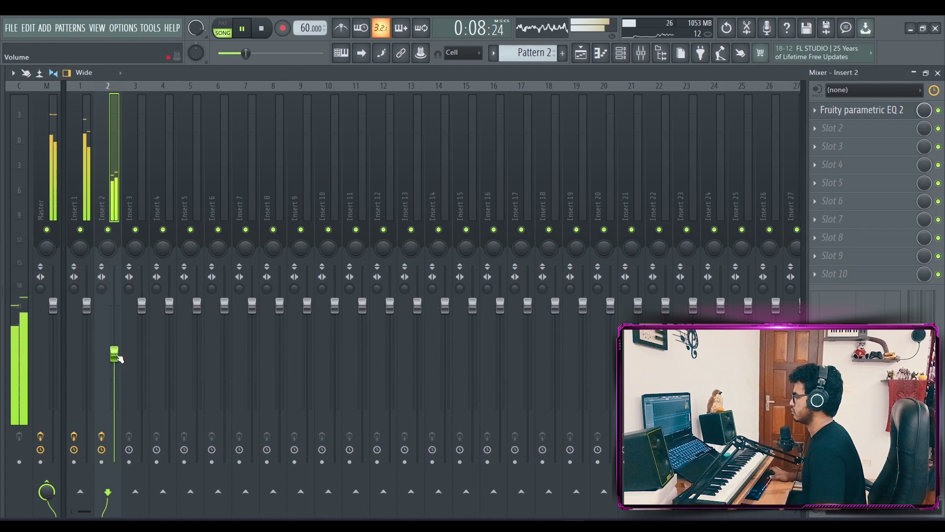
{"action": "left_click_drag", "start_coordinate": [88, 308], "coordinate": [111, 331]}
{"action": "left_click", "coordinate": [53, 103]}
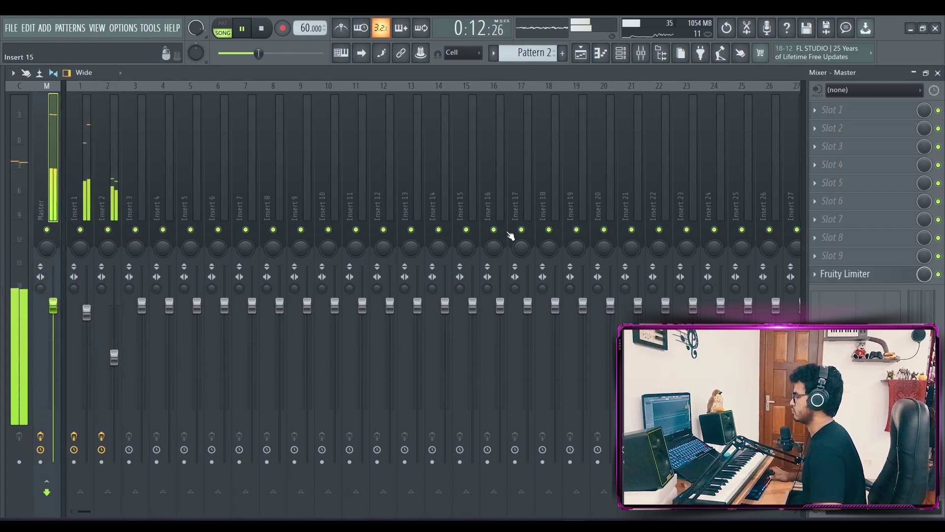
{"action": "left_click", "coordinate": [815, 273]}
{"action": "mouse_move", "coordinate": [832, 247]}
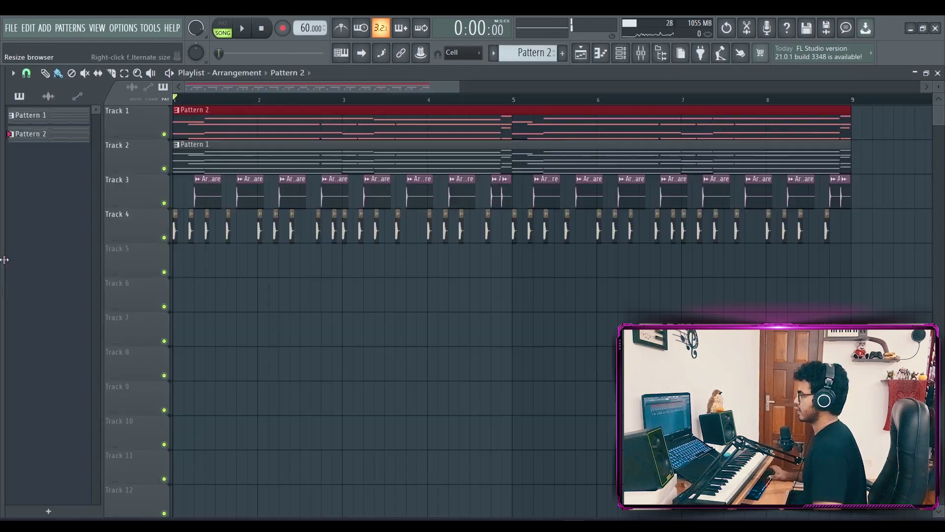
Add the Prithvi - Hat 2 sample from the Hats folder of the Namaste lofi sample pack to the channel rack
{"action": "left_click_drag", "start_coordinate": [3, 258], "coordinate": [212, 268]}
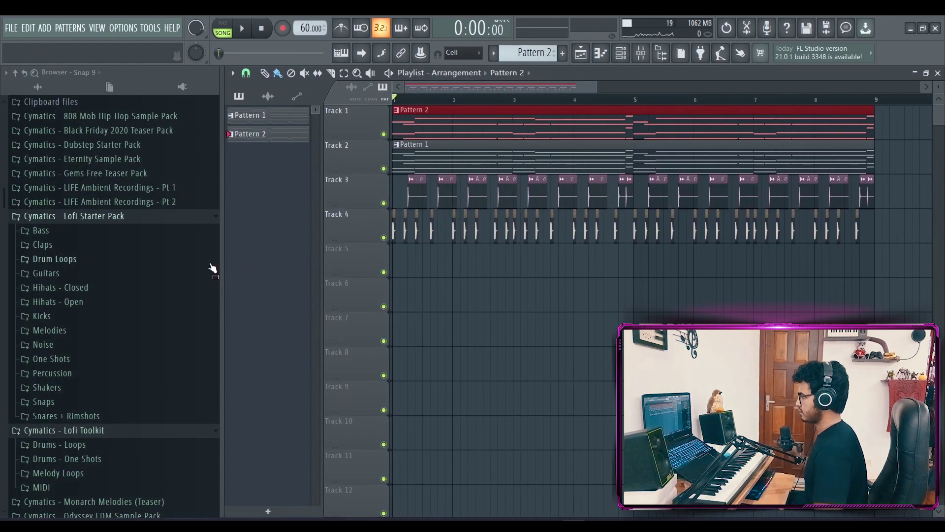
{"action": "left_click", "coordinate": [150, 217]}
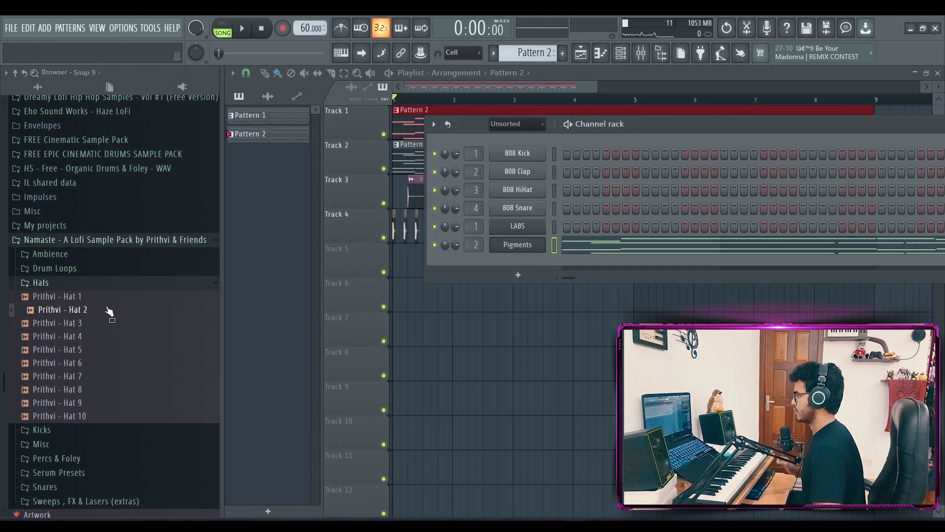
{"action": "left_click_drag", "start_coordinate": [105, 311], "coordinate": [527, 271]}
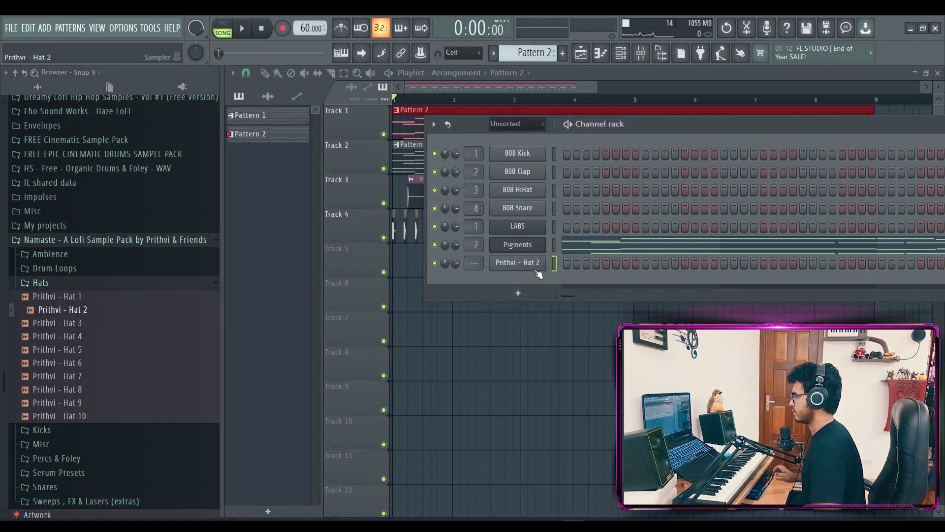
Fill the Prithvi - Hat 2 steps at regular intervals in Pattern 3, place the pattern on Track 5 and play it
{"action": "right_click", "coordinate": [537, 266]}
{"action": "left_click", "coordinate": [710, 310]}
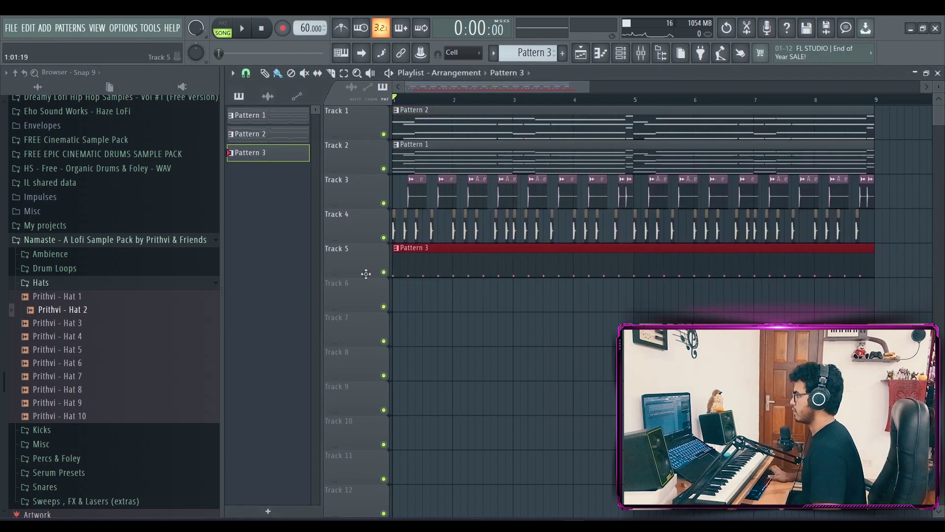
{"action": "key", "text": "space"}
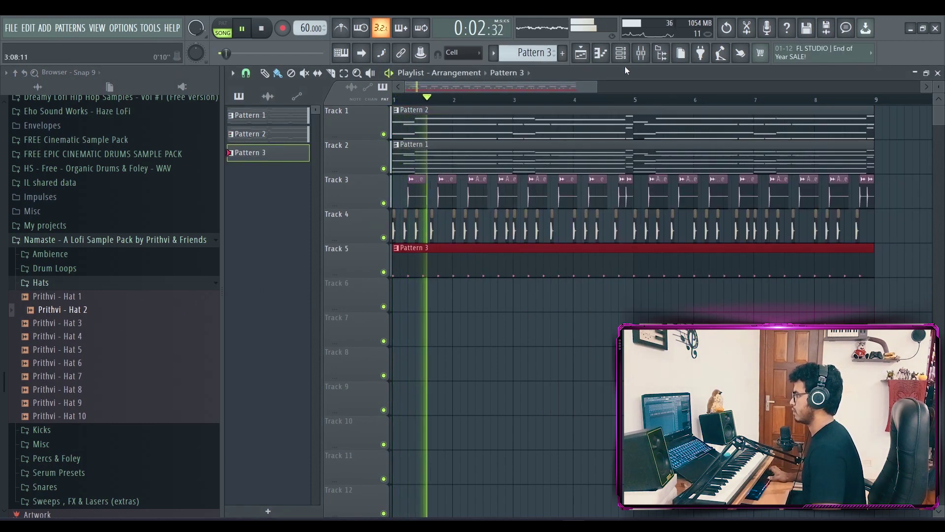
Add the Prithvi - Hat 4 sample to the channel rack and program its steps between the Hat 2 hits of Pattern 3
{"action": "key", "text": "F6"}
{"action": "key", "text": "space"}
{"action": "left_click", "coordinate": [79, 295]}
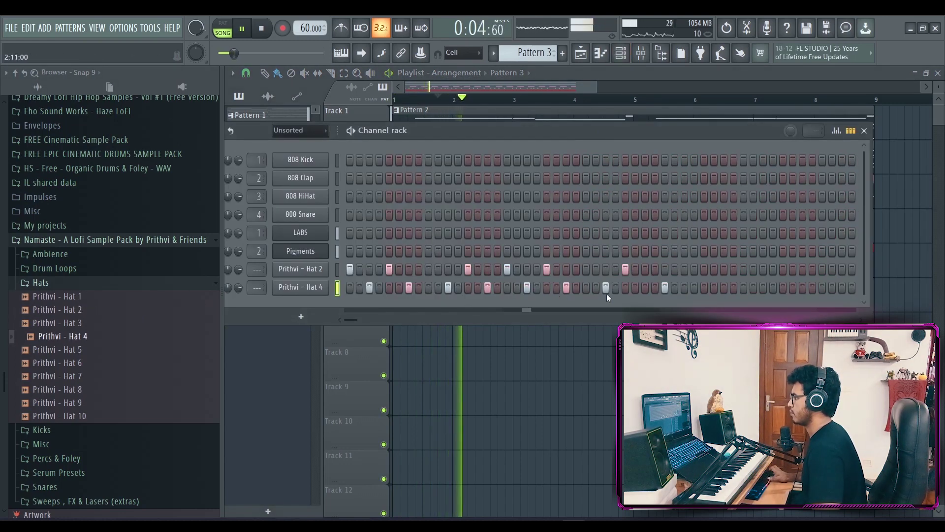
{"action": "left_click", "coordinate": [645, 287]}
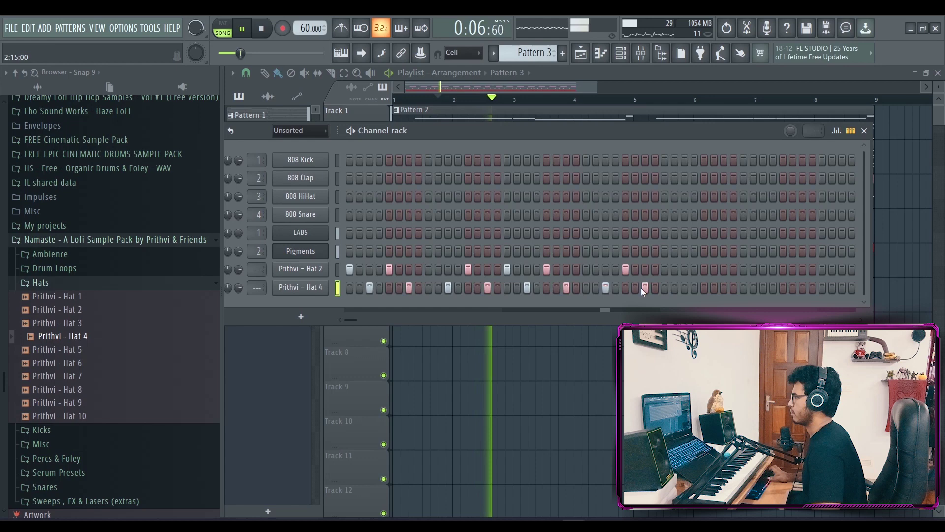
{"action": "key", "text": "space"}
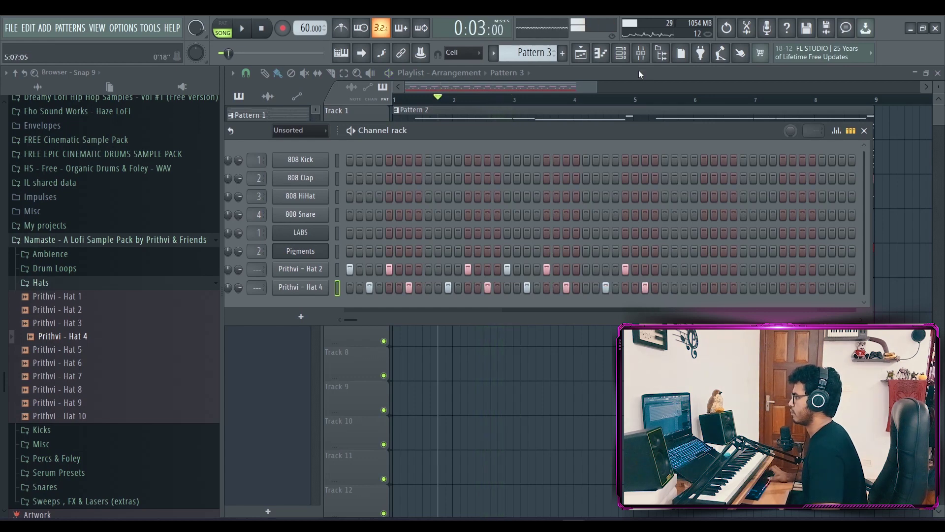
Repeat the Prithvi - Hat 2 notes of bars 1–2 in bars 3–4 of Pattern 3 and listen to the result
{"action": "left_click", "coordinate": [600, 53]}
{"action": "left_click_drag", "start_coordinate": [530, 295], "coordinate": [533, 295]}
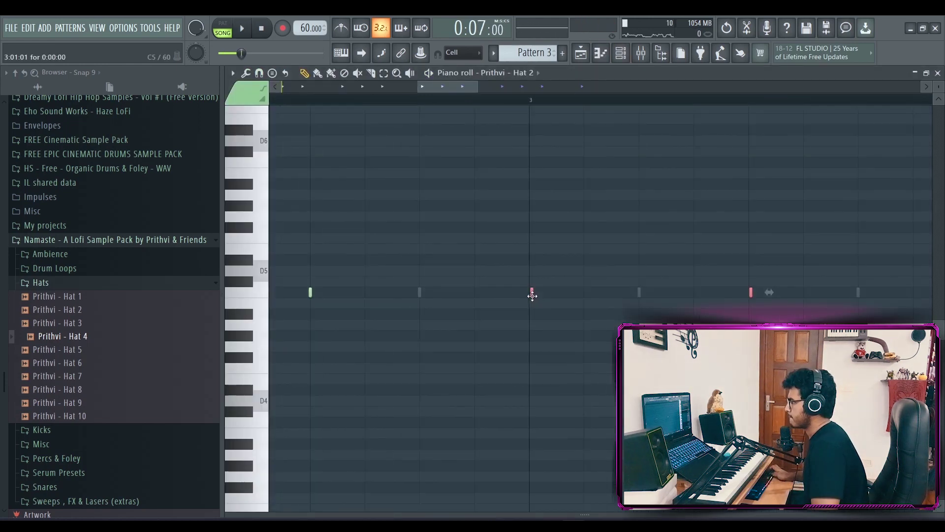
{"action": "key", "text": "space"}
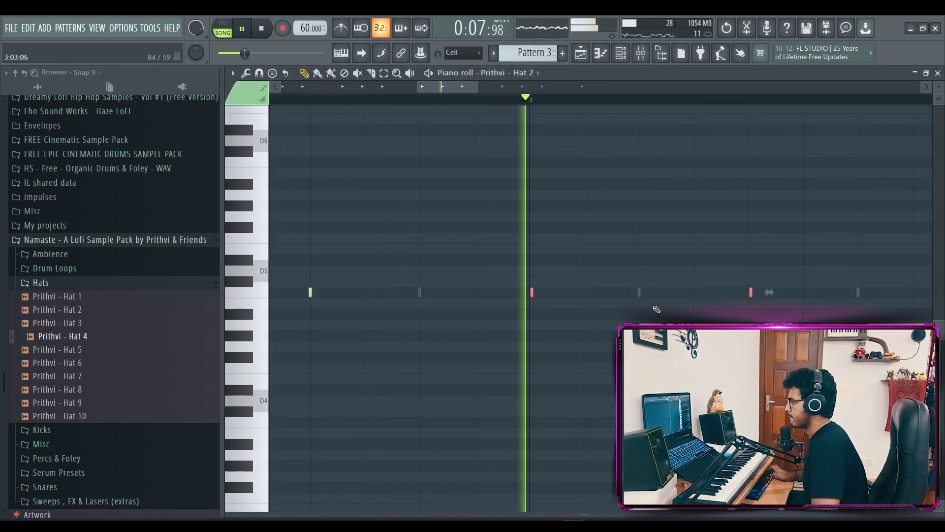
{"action": "left_click_drag", "start_coordinate": [420, 87], "coordinate": [281, 87]}
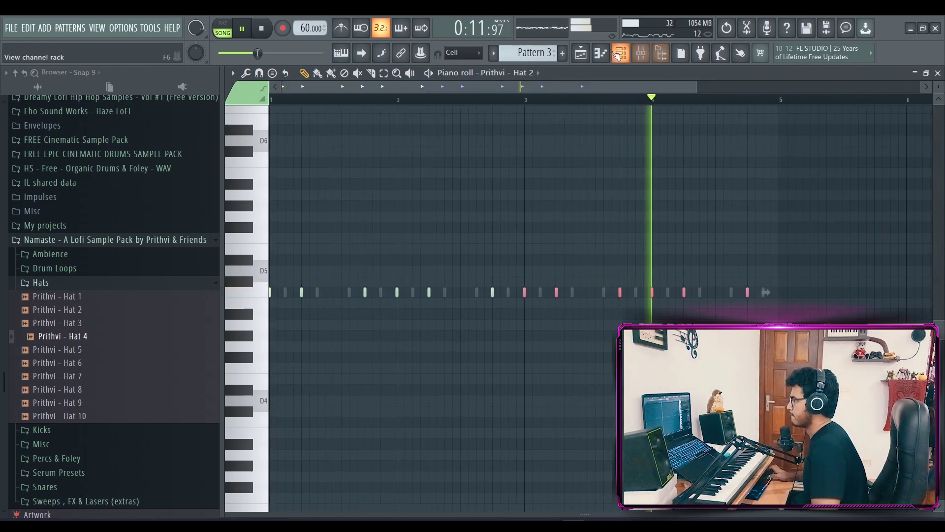
Duplicate the Pattern 3 clip on Track 5 of the playlist to cover bars 5 to 8
{"action": "key", "text": "F5"}
{"action": "key", "text": "ctrl+b"}
{"action": "key", "text": "space"}
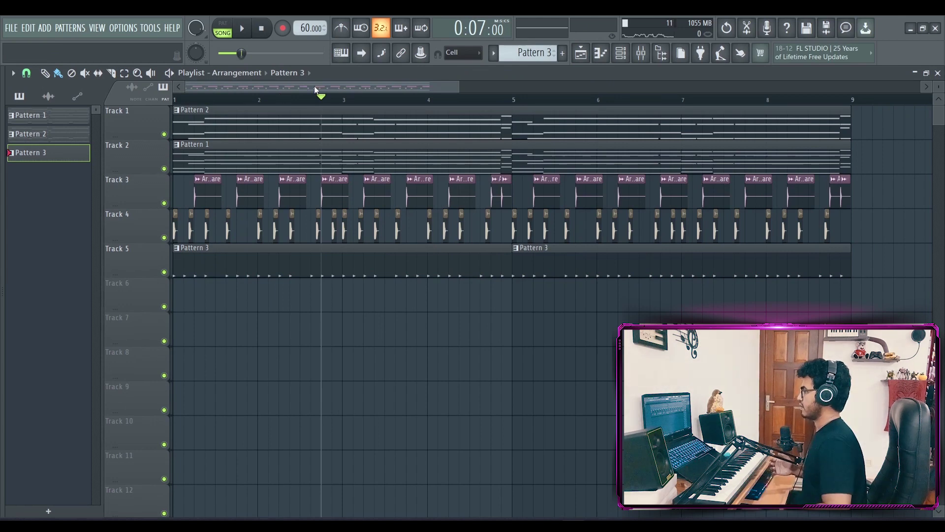
Review the hat steps of Pattern 3 in the channel rack and play the arrangement from the beginning
{"action": "left_click", "coordinate": [630, 53]}
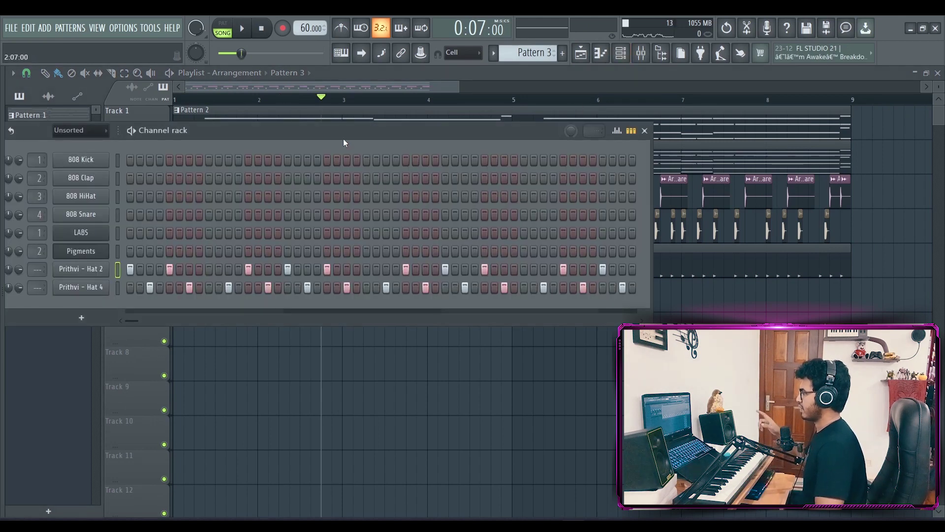
{"action": "left_click_drag", "start_coordinate": [343, 142], "coordinate": [396, 128]}
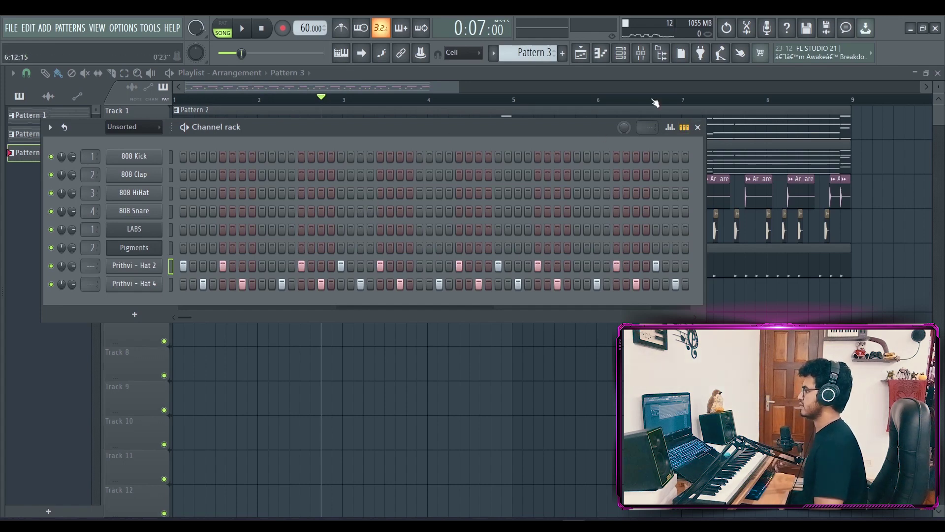
{"action": "left_click", "coordinate": [622, 54]}
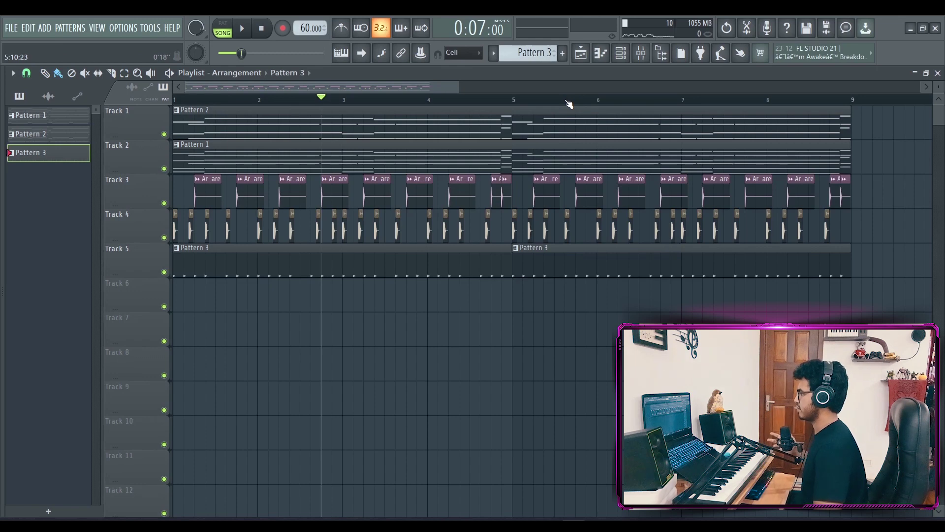
{"action": "left_click", "coordinate": [175, 98]}
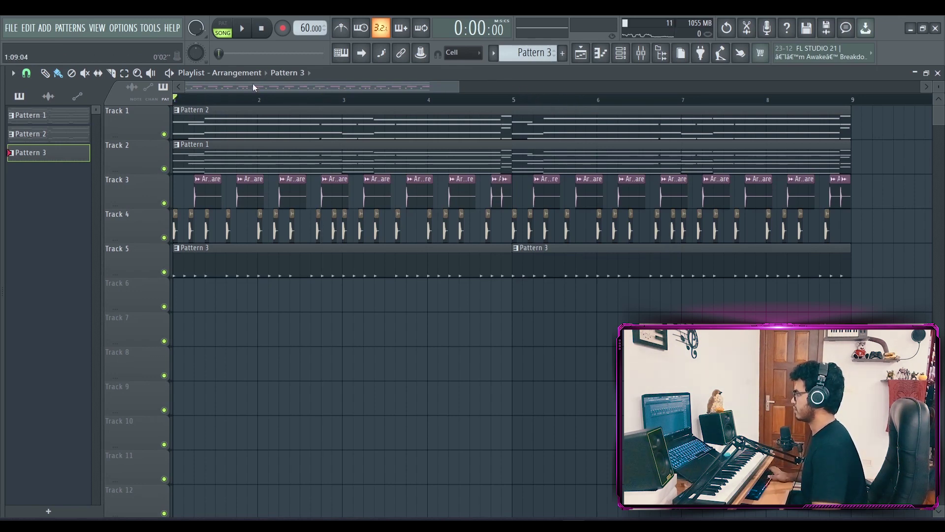
{"action": "key", "text": "space"}
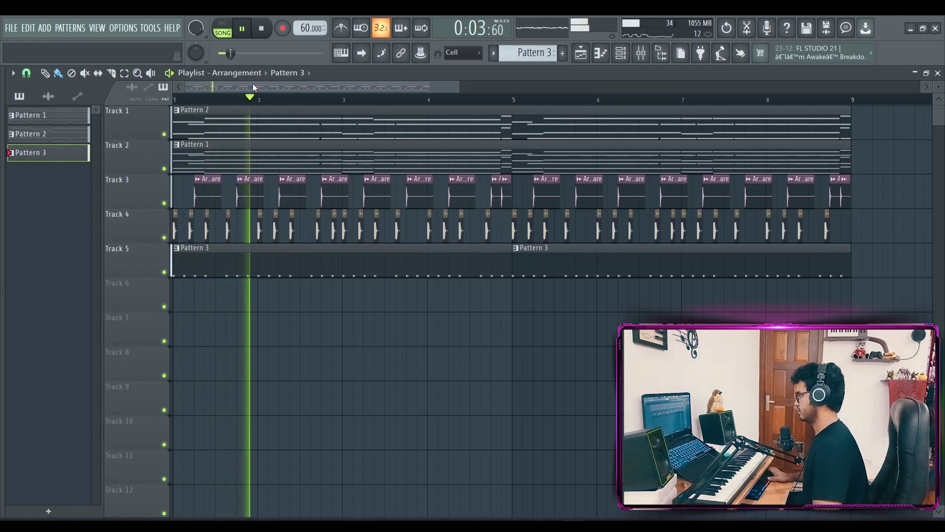
{"action": "key", "text": "space"}
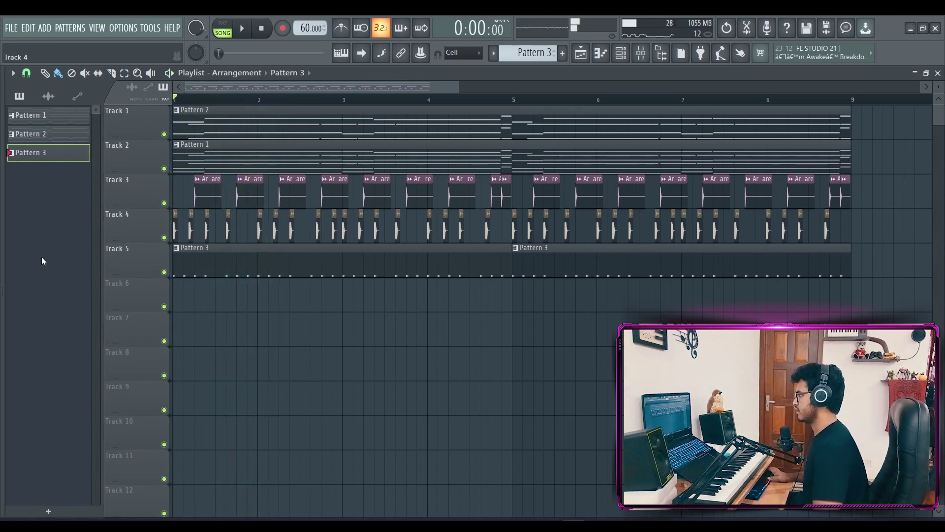
Audition the Cymatics - Lofi Starter Pack claps and place Cymatics - Dreams Lofi Clap 3 on Track 6, aligned with the first snare
{"action": "left_click_drag", "start_coordinate": [4, 252], "coordinate": [201, 250]}
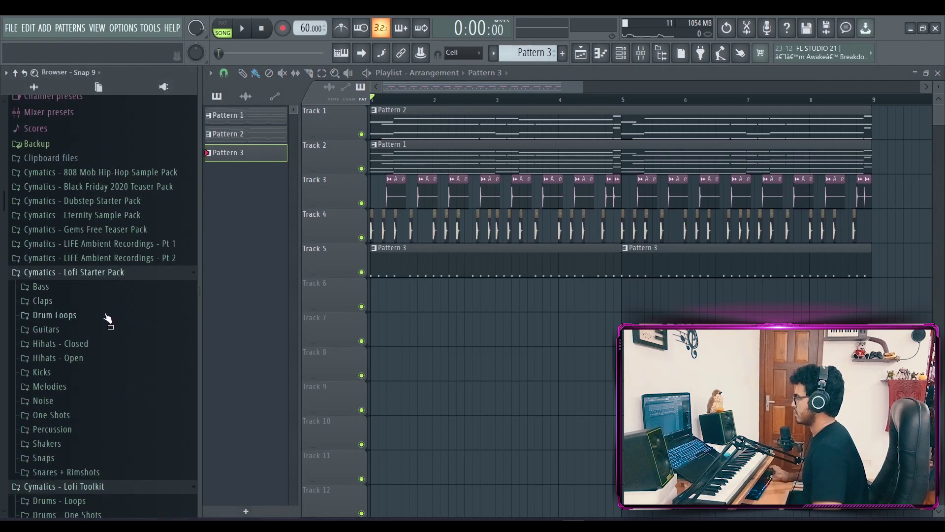
{"action": "left_click", "coordinate": [108, 301]}
{"action": "left_click", "coordinate": [126, 341]}
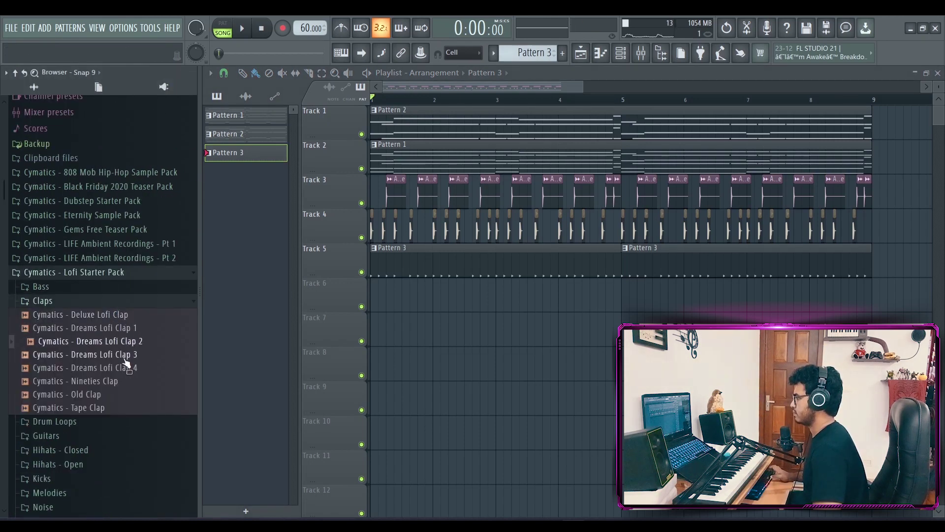
{"action": "left_click", "coordinate": [125, 357]}
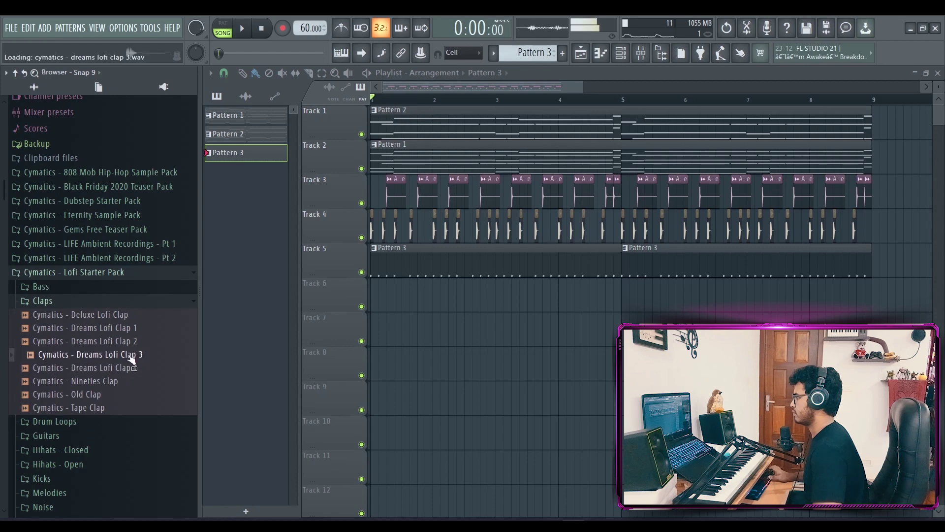
{"action": "left_click_drag", "start_coordinate": [129, 357], "coordinate": [481, 300]}
{"action": "scroll", "coordinate": [481, 300], "scroll_direction": "up", "scroll_amount": 4}
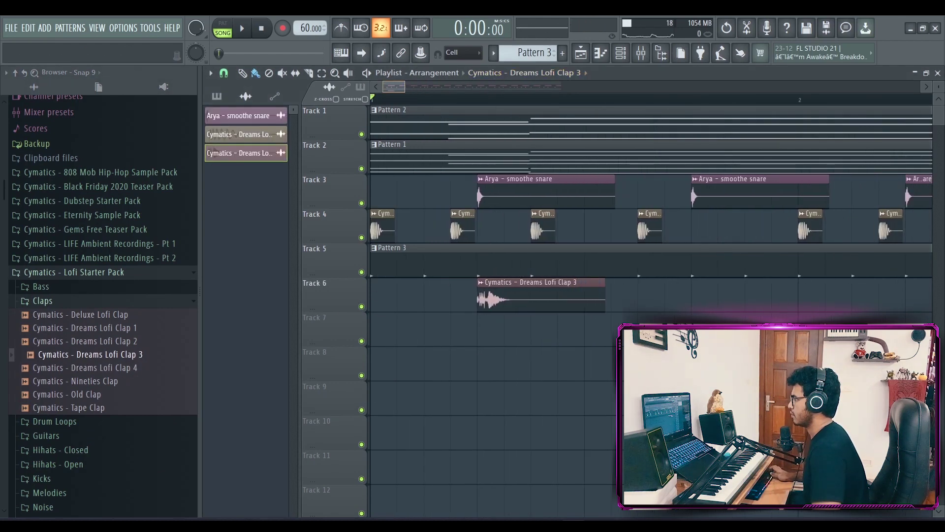
Nudge the clap on Track 6 slightly ahead of the first snare and route it to mixer Insert 7 with ValhallaSupermassive
{"action": "left_click_drag", "start_coordinate": [612, 299], "coordinate": [614, 299]}
{"action": "key", "text": "F6"}
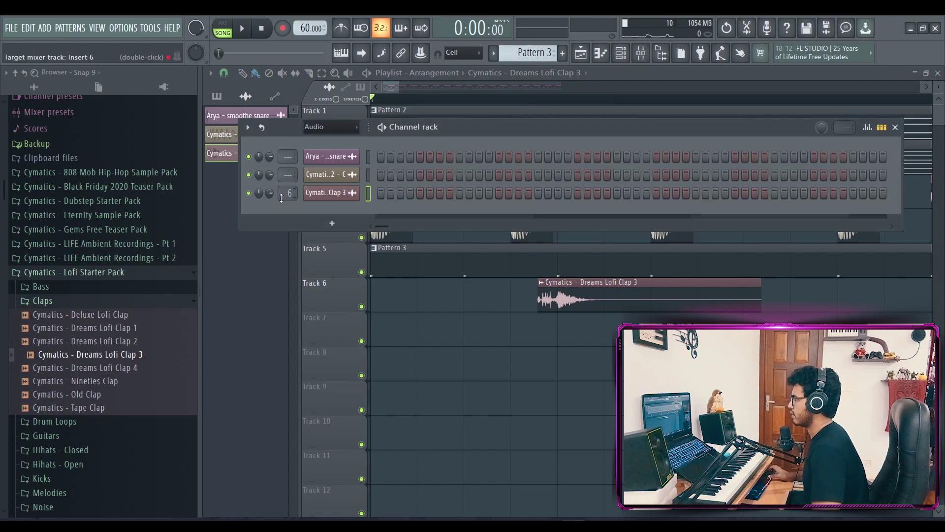
{"action": "double_click", "coordinate": [288, 196]}
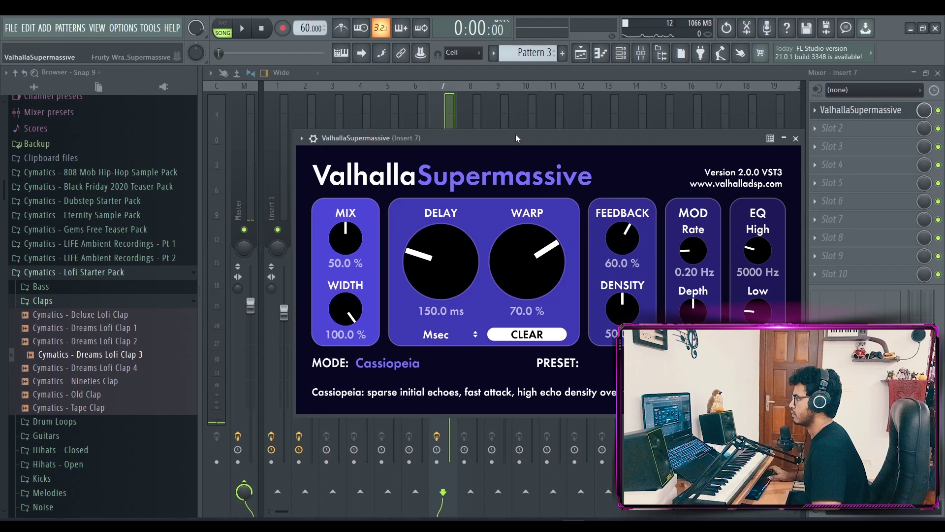
Play the arrangement to hear the clap's ValhallaSupermassive reverb and lower the volume of Insert 7
{"action": "key", "text": "space"}
{"action": "mouse_move", "coordinate": [520, 143]}
{"action": "left_mouse_down"}
{"action": "mouse_move", "coordinate": [749, 161]}
{"action": "mouse_move", "coordinate": [519, 144]}
{"action": "left_mouse_up"}
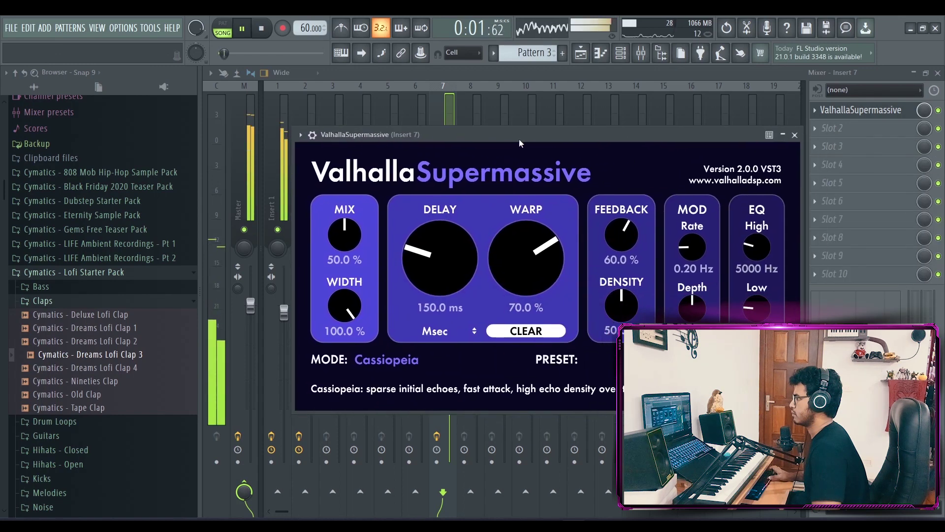
{"action": "left_click", "coordinate": [795, 135]}
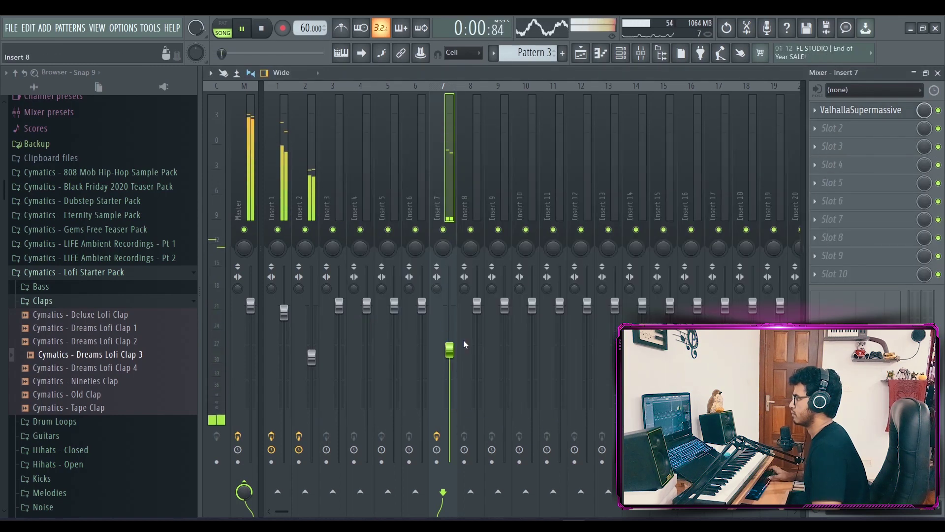
{"action": "left_click_drag", "start_coordinate": [450, 350], "coordinate": [455, 394]}
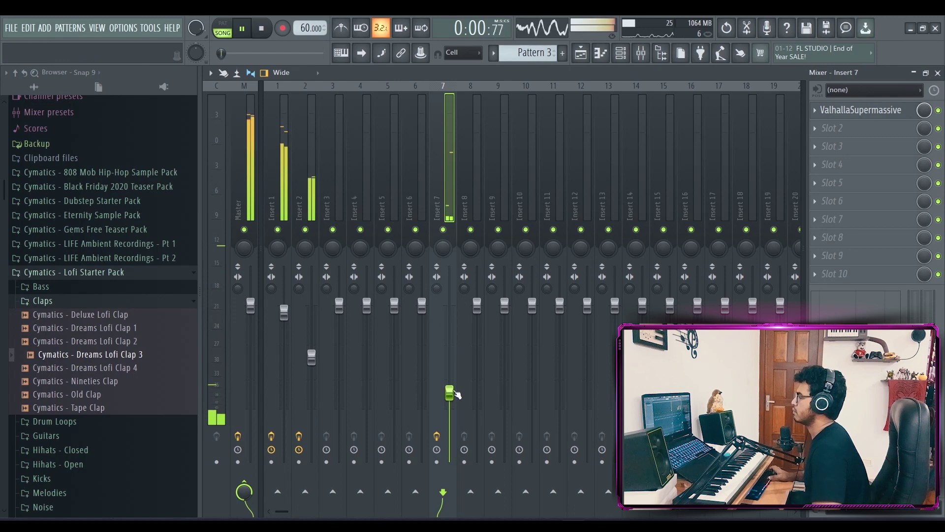
Stop playback and repeat the clap clip once per bar on Track 6 of the playlist through bar 8
{"action": "key", "text": "F5"}
{"action": "key", "text": "space"}
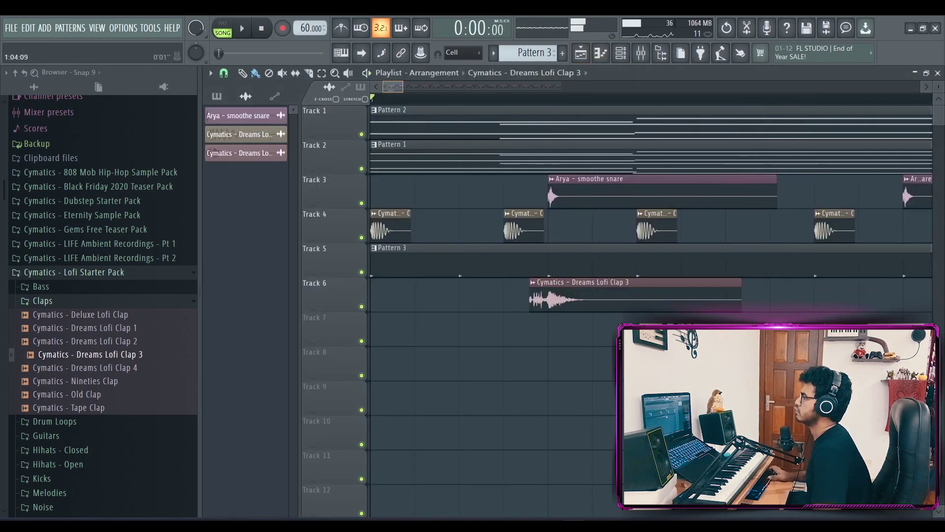
{"action": "scroll", "coordinate": [520, 283], "scroll_direction": "down", "scroll_amount": 4}
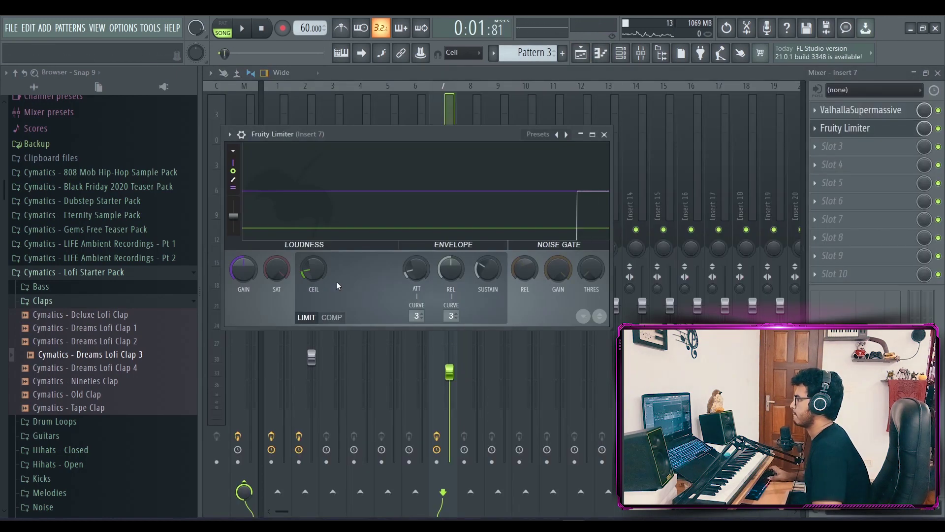
Add Fruity Limiter after the reverb on Insert 7, adjust its ceiling and gain, and rebalance the insert's volume during playback
{"action": "mouse_move", "coordinate": [313, 269]}
{"action": "left_mouse_down"}
{"action": "mouse_move", "coordinate": [314, 291]}
{"action": "mouse_move", "coordinate": [313, 276]}
{"action": "left_mouse_up"}
{"action": "left_click_drag", "start_coordinate": [245, 268], "coordinate": [245, 289]}
{"action": "key", "text": "space"}
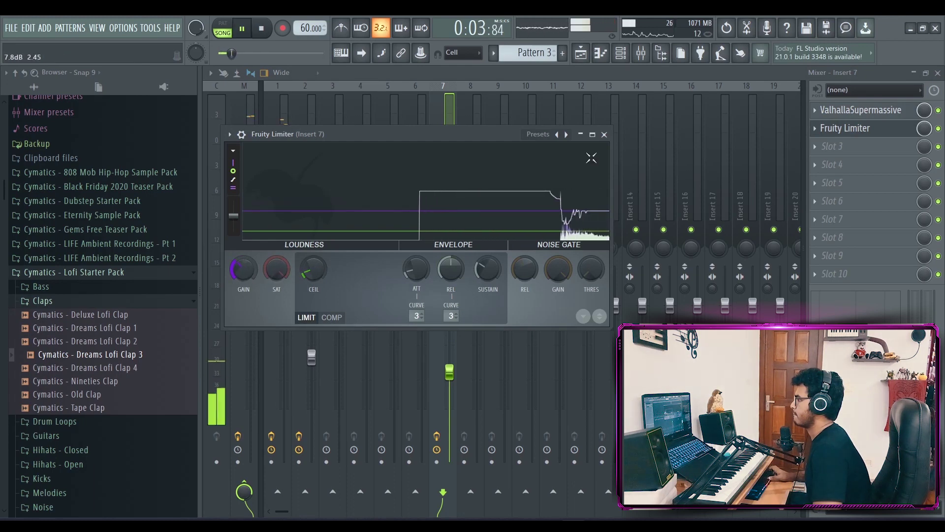
{"action": "left_click", "coordinate": [604, 135]}
{"action": "left_click_drag", "start_coordinate": [450, 372], "coordinate": [450, 379]}
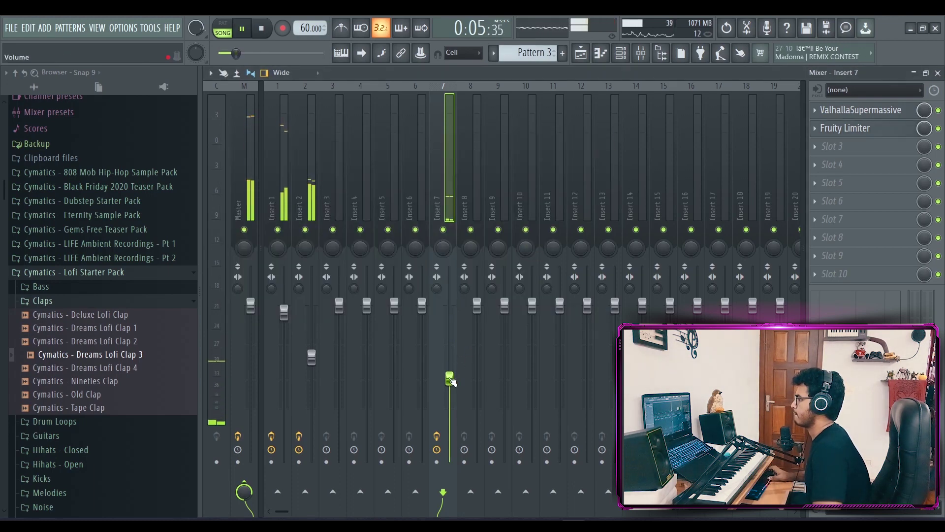
Review the Fruity Limiter settings on Insert 7 with playback stopped
{"action": "left_click", "coordinate": [861, 129]}
{"action": "key", "text": "space"}
{"action": "left_click_drag", "start_coordinate": [457, 143], "coordinate": [618, 123]}
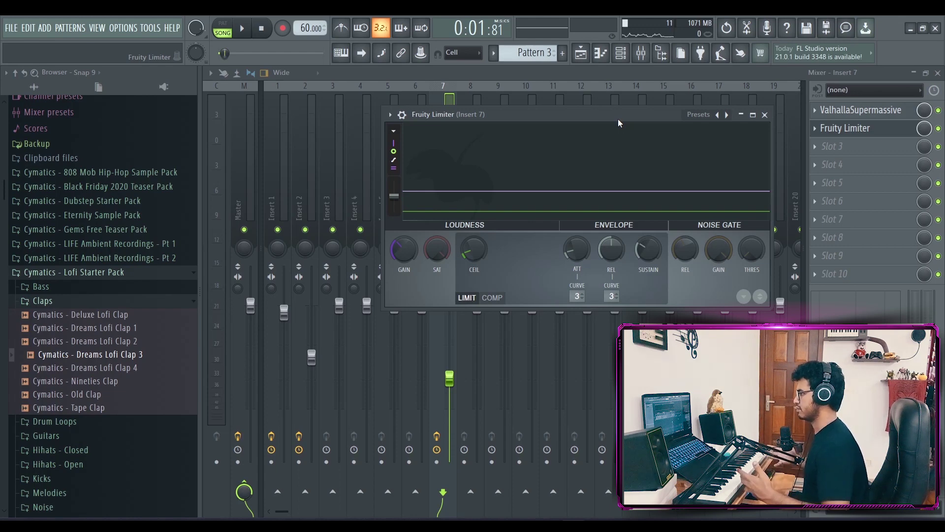
{"action": "left_click", "coordinate": [765, 115]}
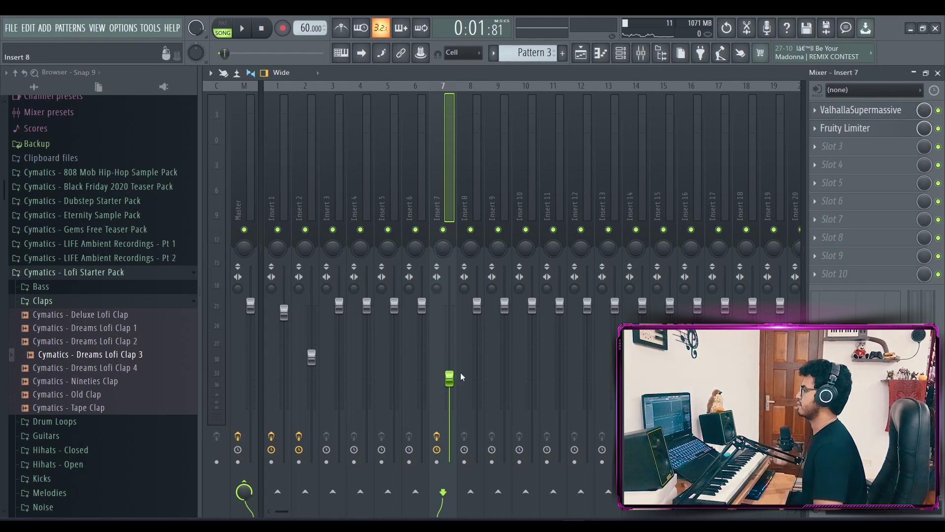
Add Fruity Parametric EQ 2 to Slot 3 of Insert 7 and pull band 7 fully down at about 5.6 kHz
{"action": "left_click", "coordinate": [838, 166]}
{"action": "left_click", "coordinate": [659, 203]}
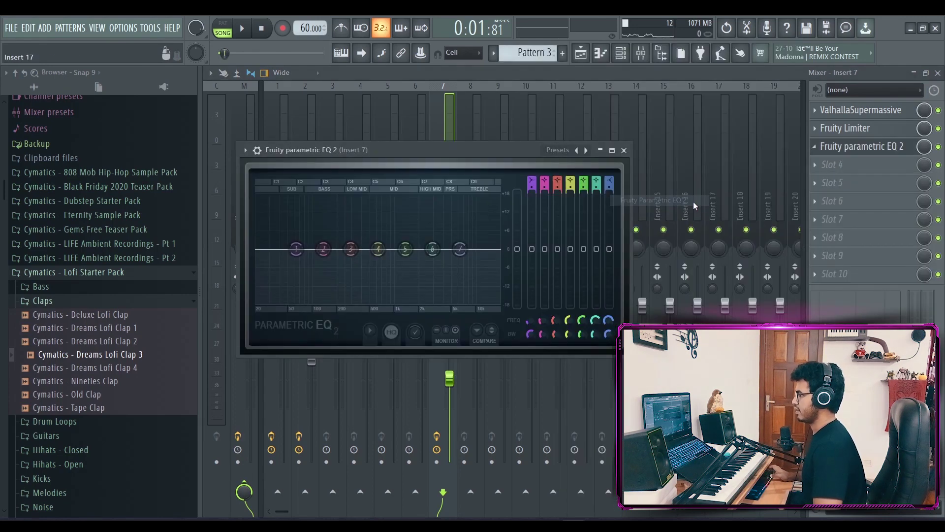
{"action": "left_click_drag", "start_coordinate": [458, 156], "coordinate": [519, 132]}
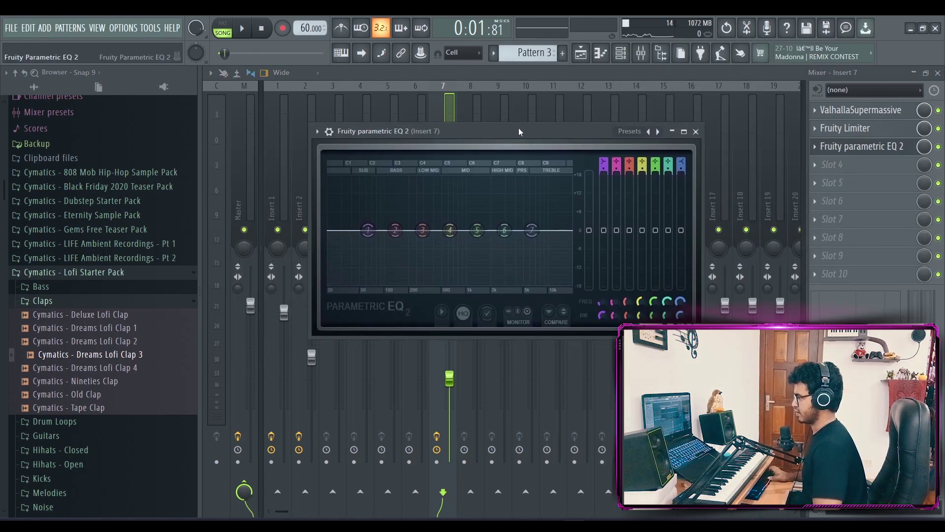
{"action": "left_click_drag", "start_coordinate": [433, 131], "coordinate": [478, 119]}
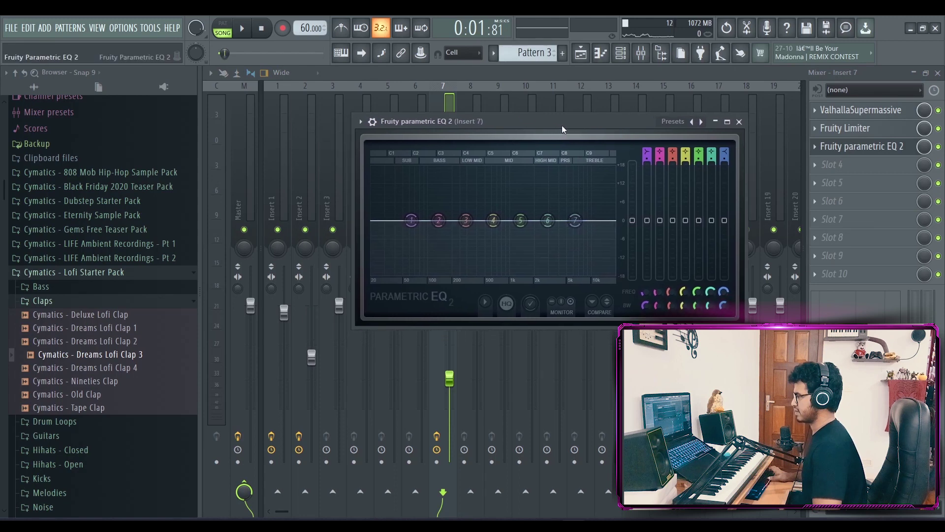
{"action": "key", "text": "space"}
{"action": "left_click_drag", "start_coordinate": [577, 217], "coordinate": [575, 269]}
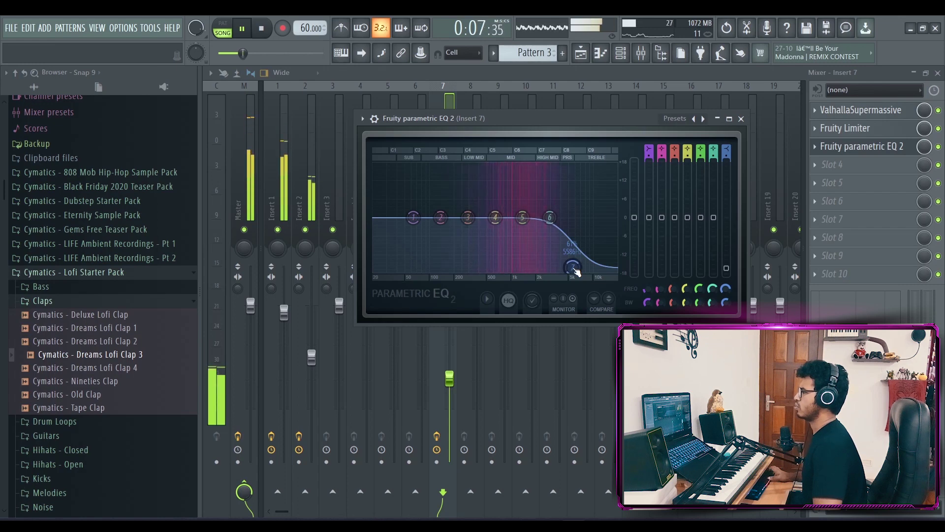
{"action": "left_click", "coordinate": [741, 119]}
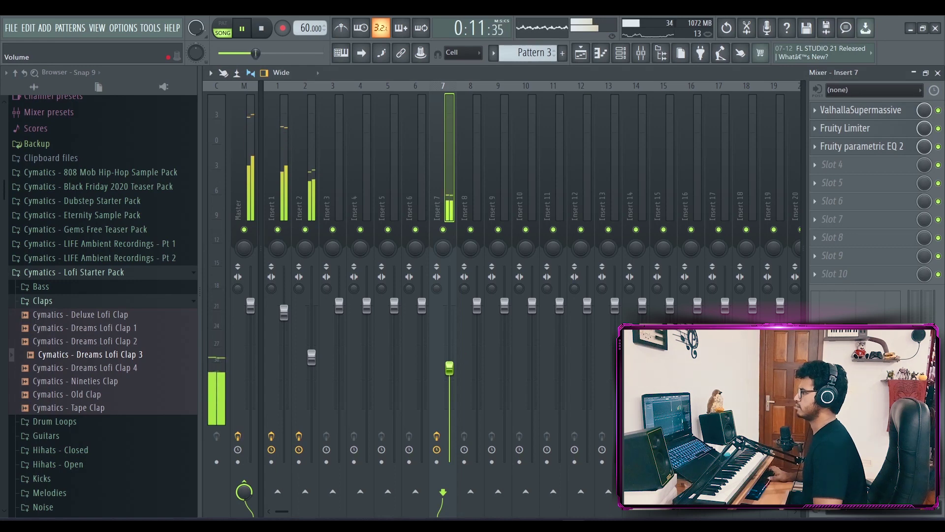
Fine-tune the volume of Insert 7 while listening, then stop playback and return to the playlist
{"action": "left_click_drag", "start_coordinate": [448, 368], "coordinate": [449, 371]}
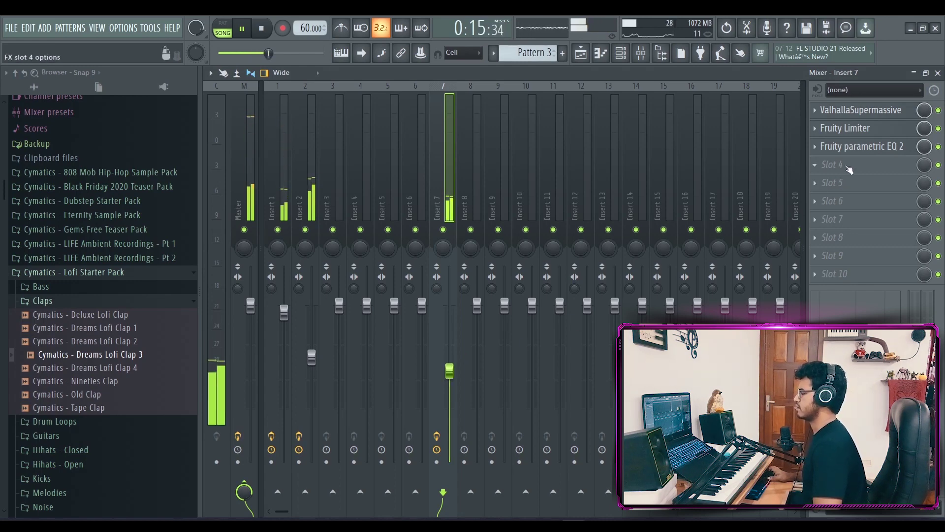
{"action": "key", "text": "space"}
{"action": "key", "text": "F5"}
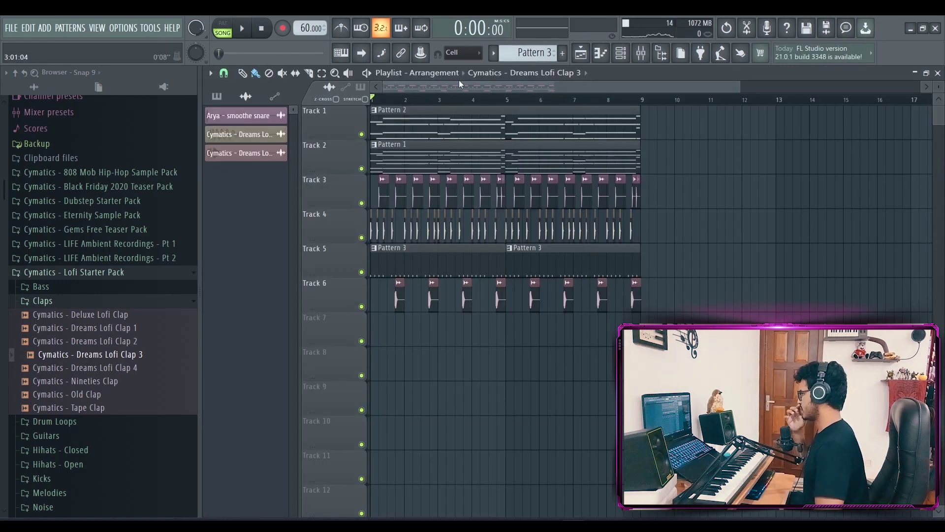
Add Cymatics - Eternity Bass Guitar 1 - C from the Eternity Sample Pack's Bass Guitar folder as a new channel in the channel rack
{"action": "left_click", "coordinate": [622, 55]}
{"action": "left_click_drag", "start_coordinate": [544, 130], "coordinate": [561, 132]}
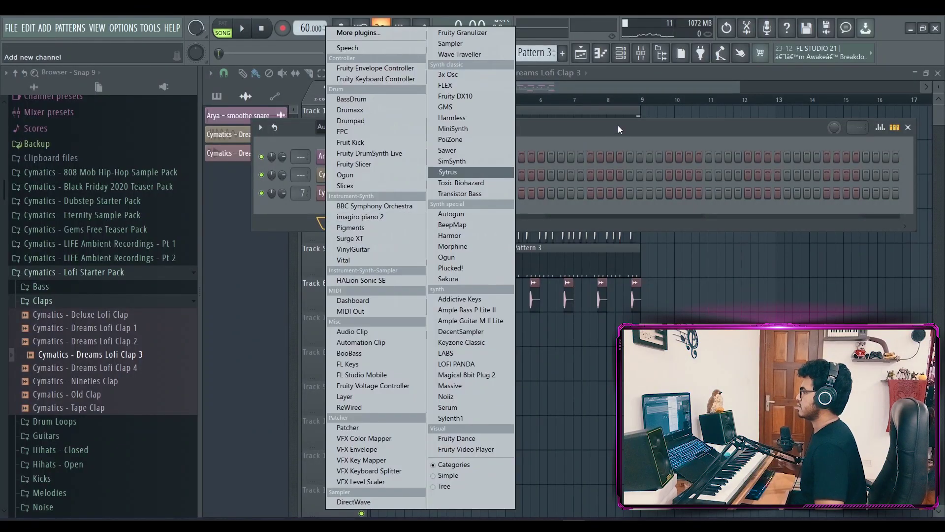
{"action": "left_click", "coordinate": [621, 127]}
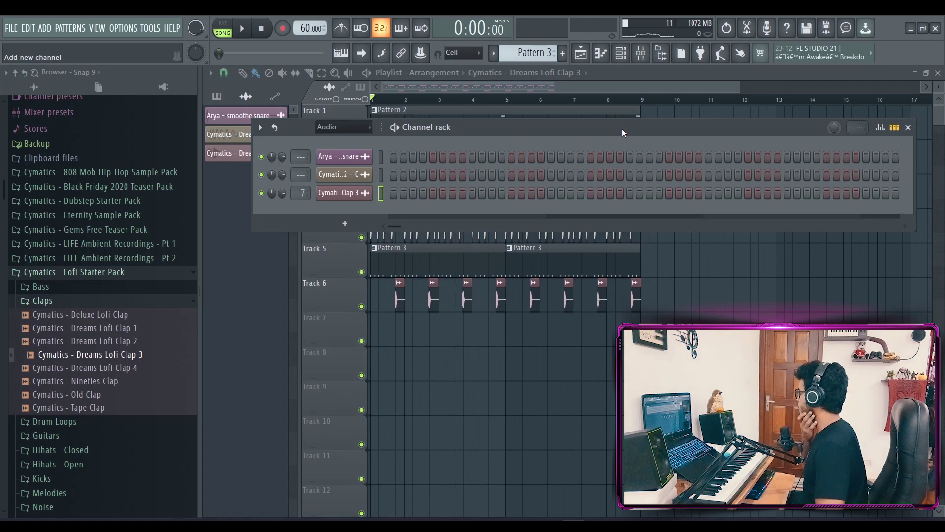
{"action": "left_click", "coordinate": [187, 274]}
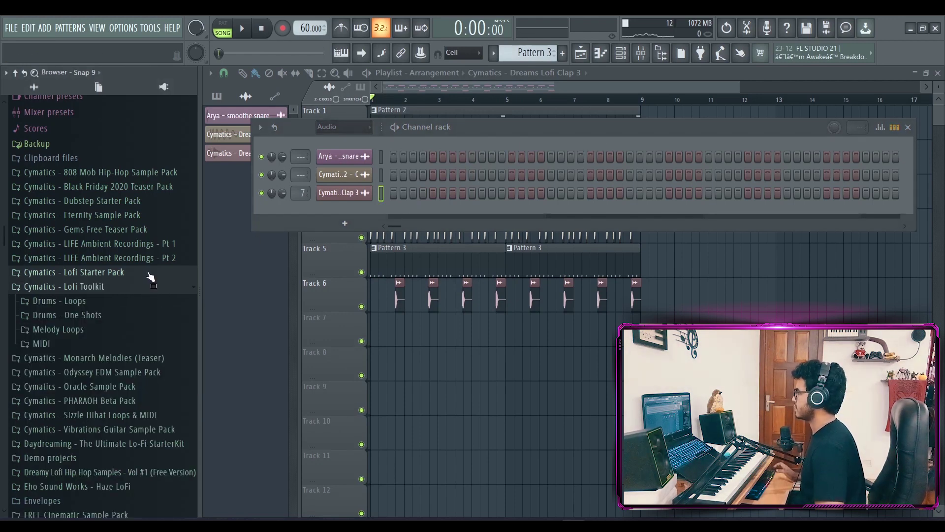
{"action": "left_click", "coordinate": [145, 216]}
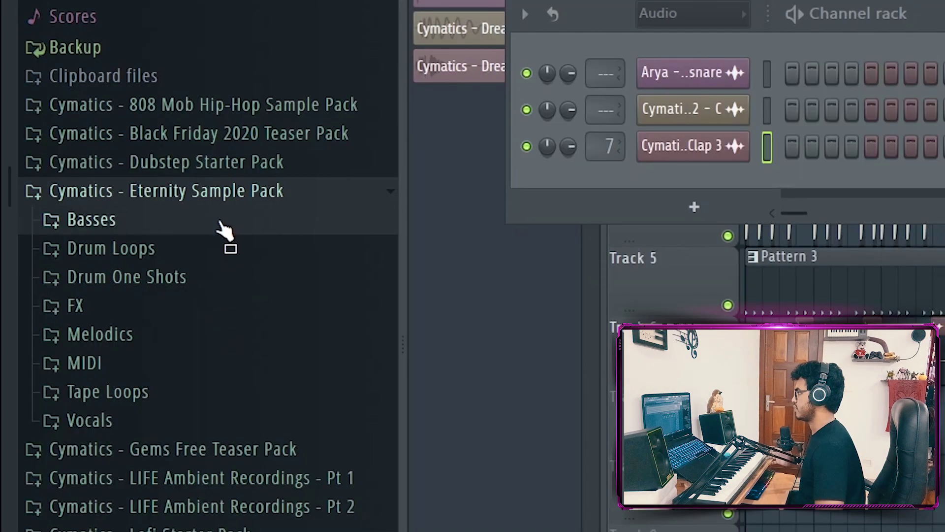
{"action": "left_click", "coordinate": [108, 229]}
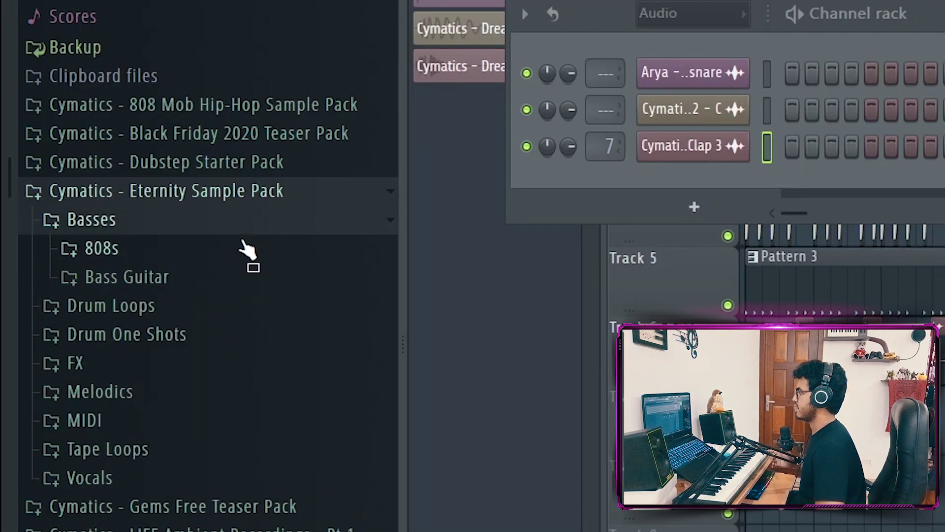
{"action": "left_click", "coordinate": [224, 282]}
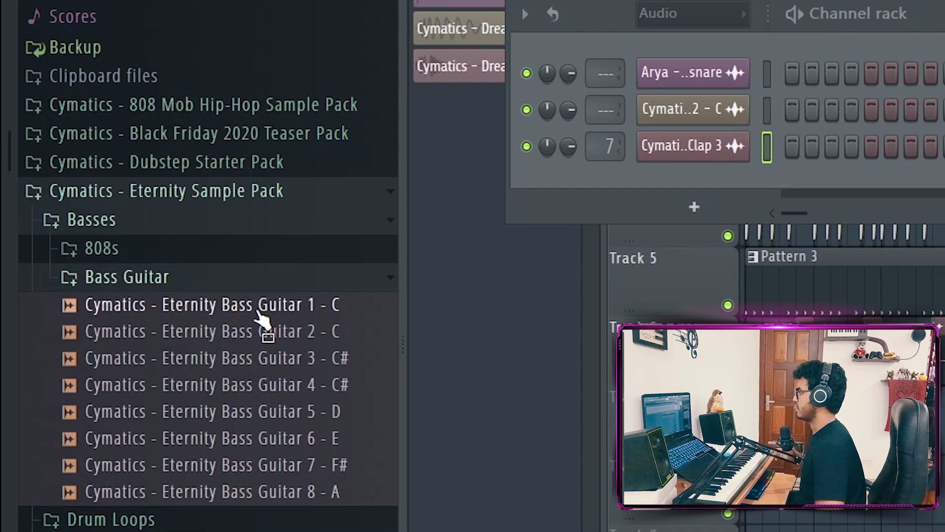
{"action": "left_click_drag", "start_coordinate": [261, 319], "coordinate": [696, 179]}
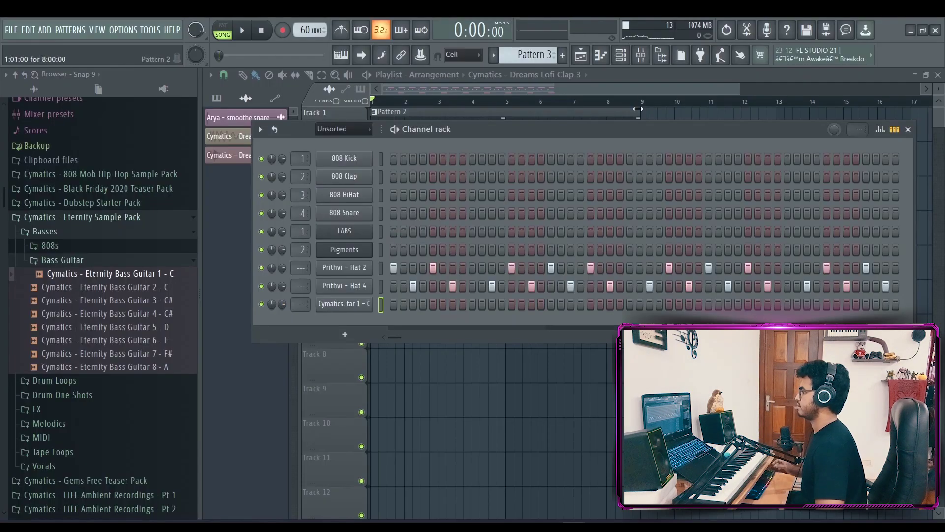
Switch to pattern mode and copy the lowest notes, A#3 and G#3, of the LABS part in Pattern 1
{"action": "left_click", "coordinate": [601, 56]}
{"action": "scroll", "coordinate": [505, 59], "scroll_direction": "down", "scroll_amount": 2}
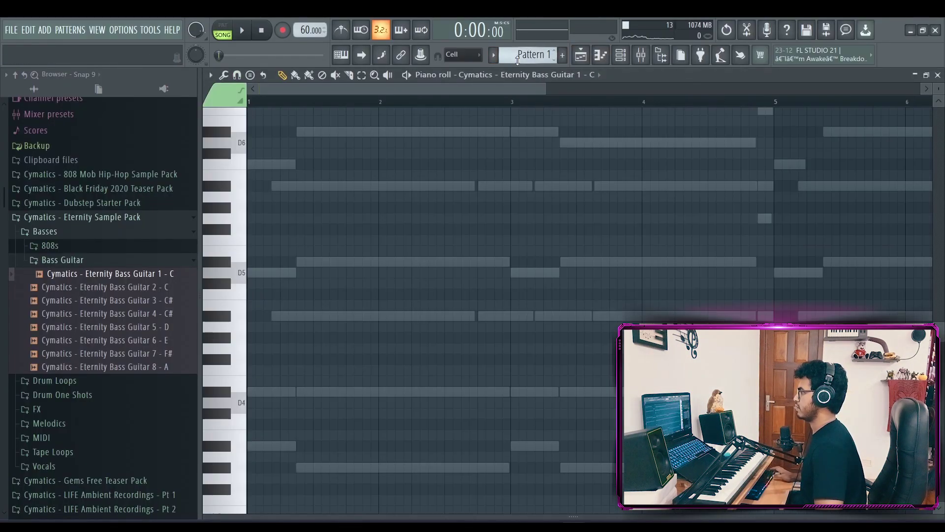
{"action": "scroll", "coordinate": [496, 79], "scroll_direction": "up", "scroll_amount": 1}
{"action": "scroll", "coordinate": [534, 163], "scroll_direction": "down", "scroll_amount": 5}
{"action": "scroll", "coordinate": [534, 163], "scroll_direction": "down", "scroll_amount": 3}
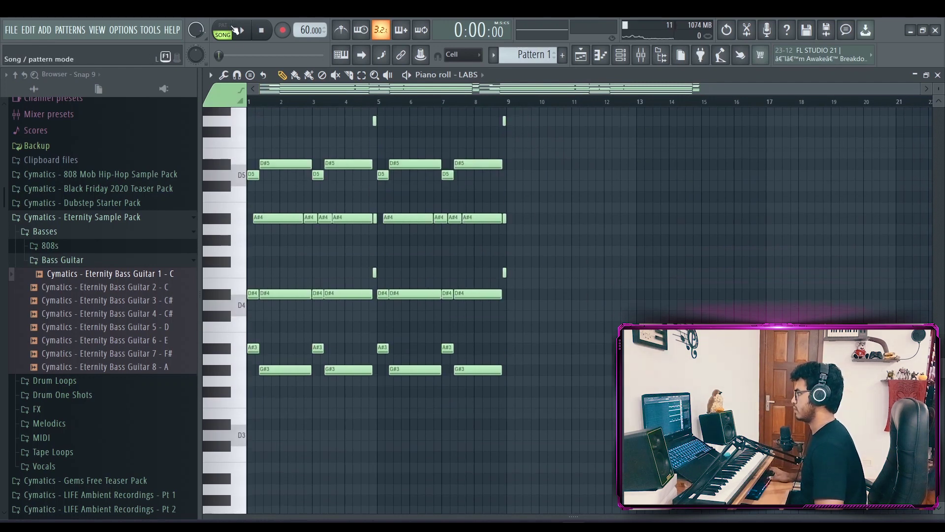
{"action": "left_click", "coordinate": [228, 28]}
{"action": "left_click_drag", "start_coordinate": [738, 332], "coordinate": [147, 418]}
Paste the copied notes into Pattern 4 on the Cymatics - Eternity Bass Guitar 1 - C channel
{"action": "scroll", "coordinate": [535, 53], "scroll_direction": "up", "scroll_amount": 2}
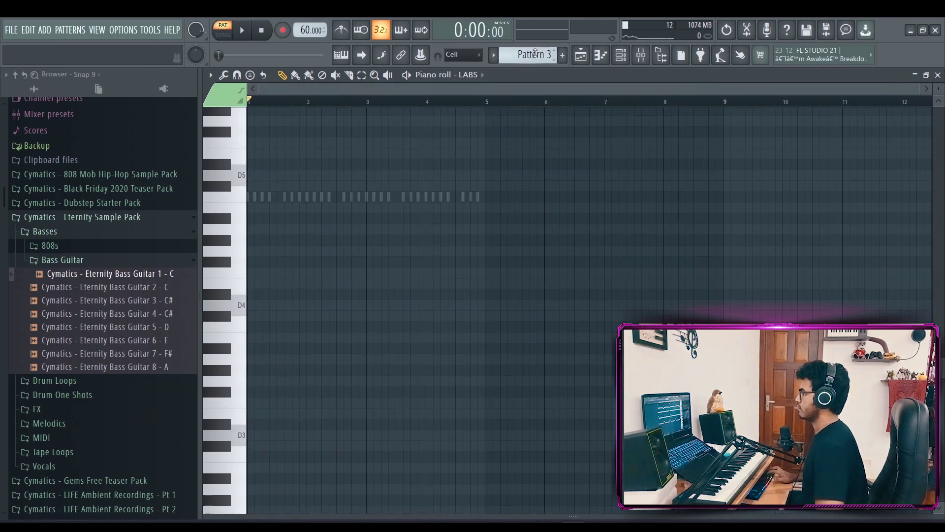
{"action": "left_click", "coordinate": [469, 77]}
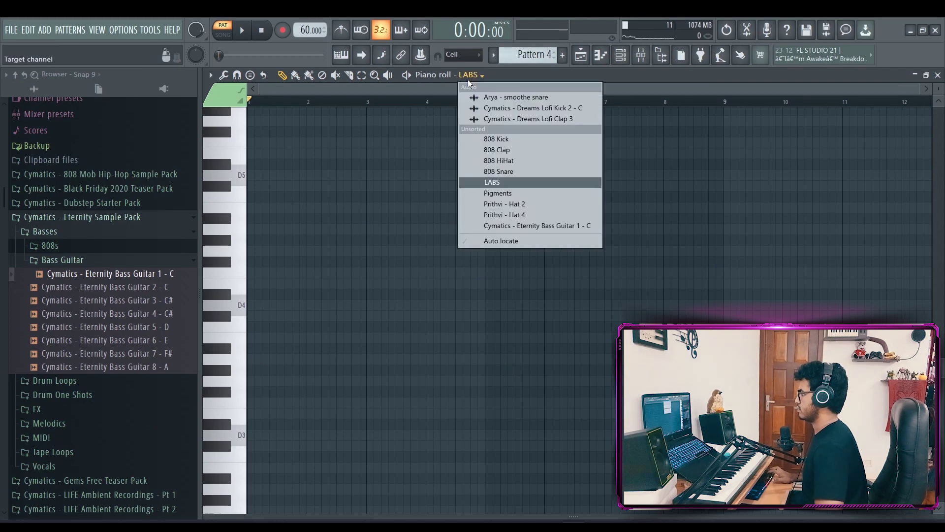
{"action": "left_click", "coordinate": [524, 226]}
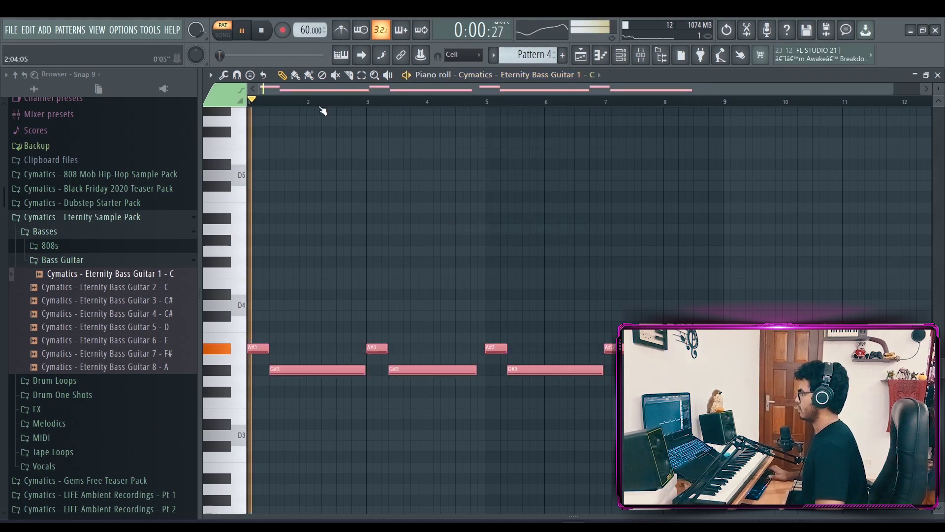
Transpose the pasted bass notes up one octave to A#4 and G#4, deselect them and listen to the bass line
{"action": "key", "text": "ctrl+Up"}
{"action": "key", "text": "space"}
{"action": "scroll", "coordinate": [374, 173], "scroll_direction": "up", "scroll_amount": 1}
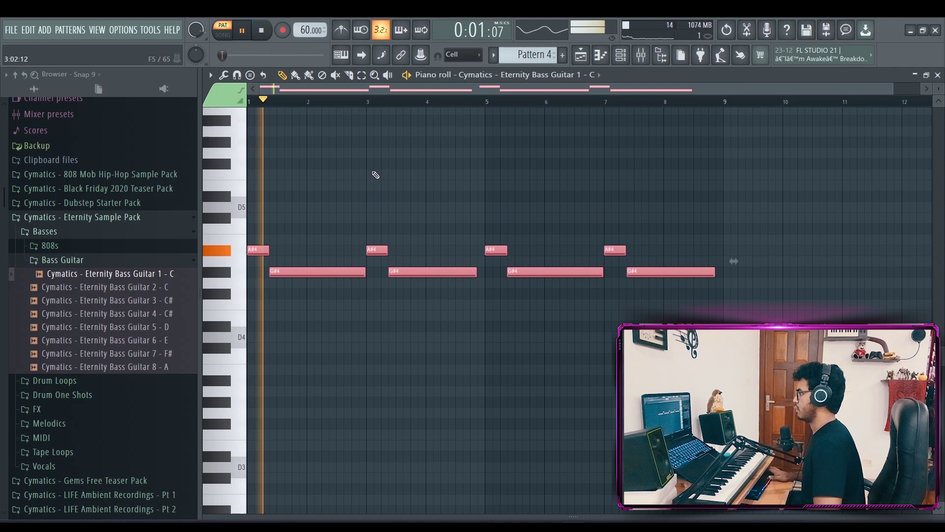
{"action": "key", "text": "space"}
{"action": "key", "text": "ctrl+d"}
{"action": "key", "text": "space"}
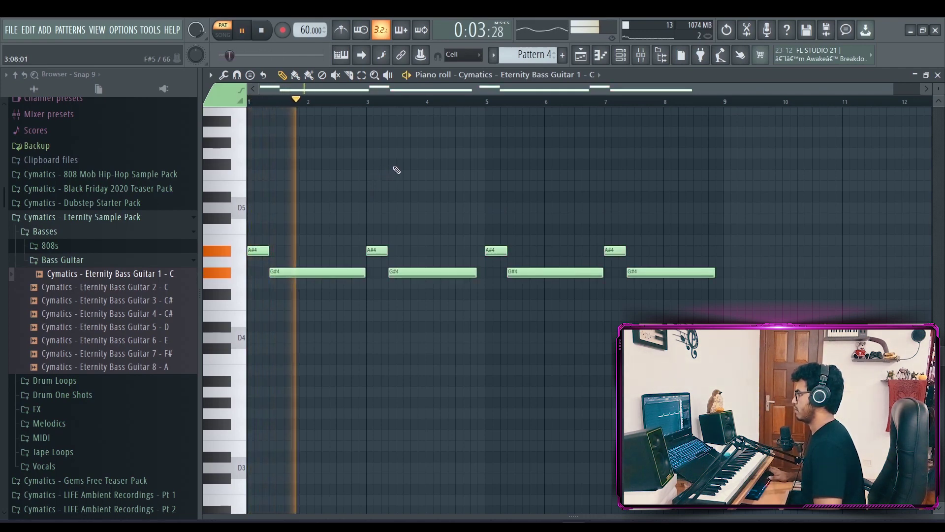
Stop the preview and place Pattern 4 on Track 7 of the playlist, covering bars 1 to 8
{"action": "key", "text": "space"}
{"action": "key", "text": "F5"}
{"action": "left_click", "coordinate": [393, 297]}
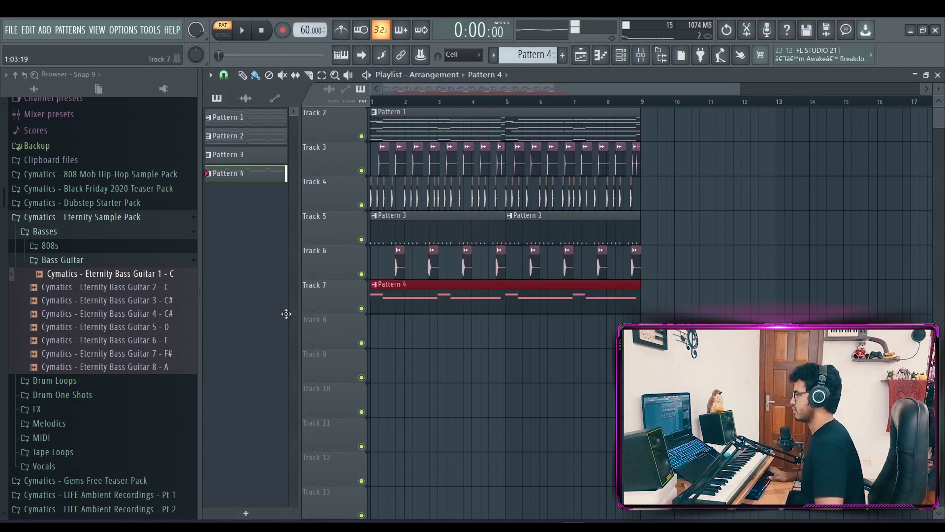
Low-pass mixer Insert 4 in the low mids with Fruity Parametric EQ 2 and lower its volume while the song plays
{"action": "key", "text": "F9"}
{"action": "key", "text": "space"}
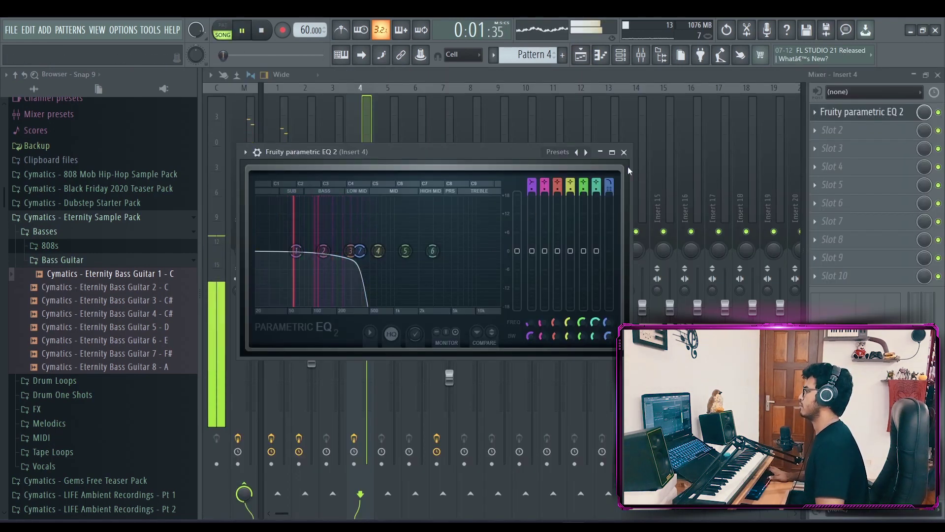
{"action": "left_click", "coordinate": [623, 153]}
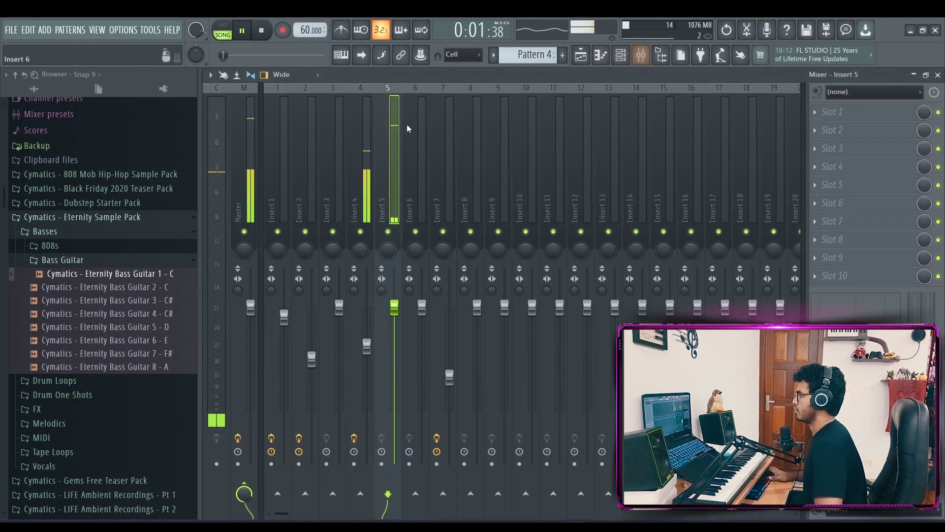
{"action": "left_click", "coordinate": [368, 424]}
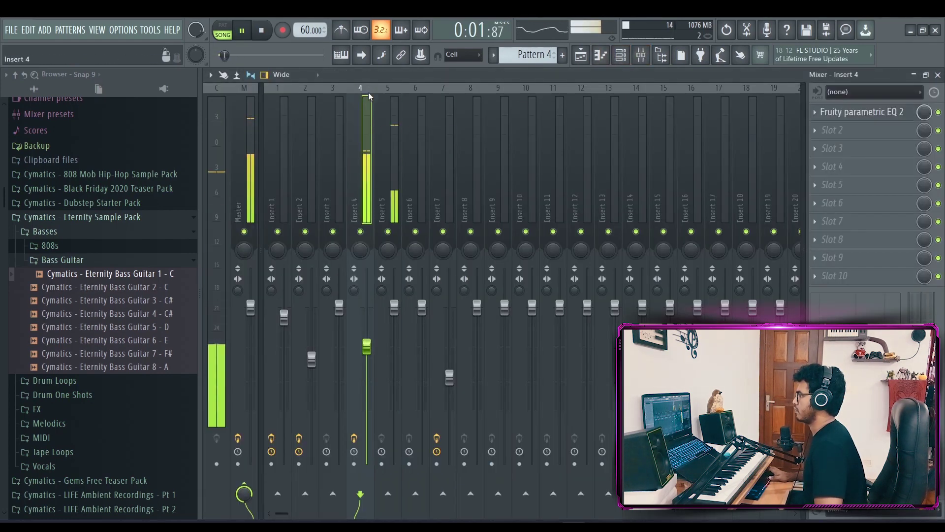
Add Fruity Limiter to the second effect slot of mixer Insert 4 and switch it to compression with sidechain input 1
{"action": "left_click", "coordinate": [398, 169]}
{"action": "left_click", "coordinate": [371, 94]}
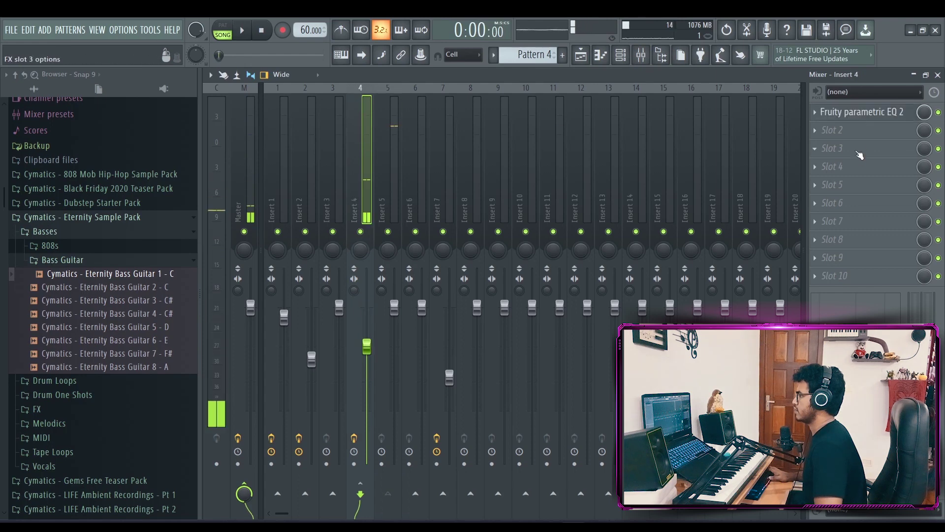
{"action": "left_click", "coordinate": [837, 130]}
{"action": "left_click", "coordinate": [562, 301]}
{"action": "key", "text": "space"}
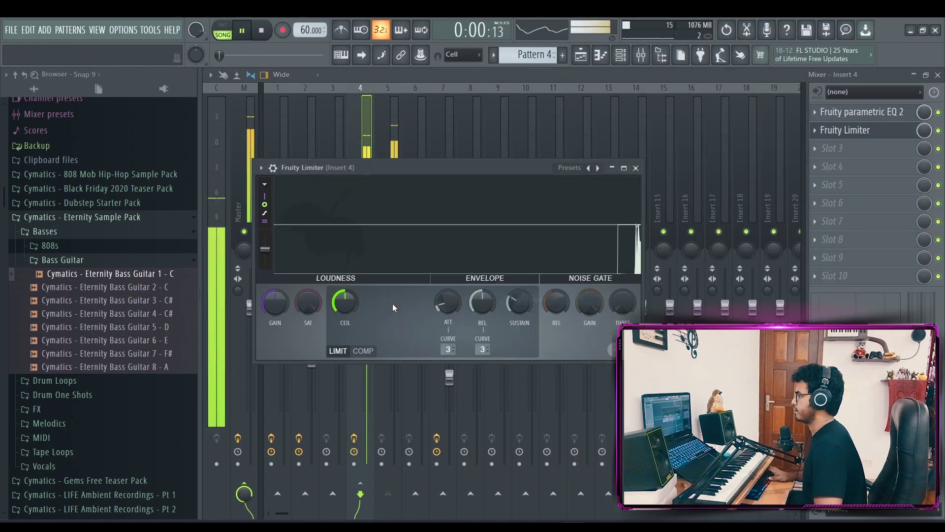
{"action": "left_click", "coordinate": [363, 351]}
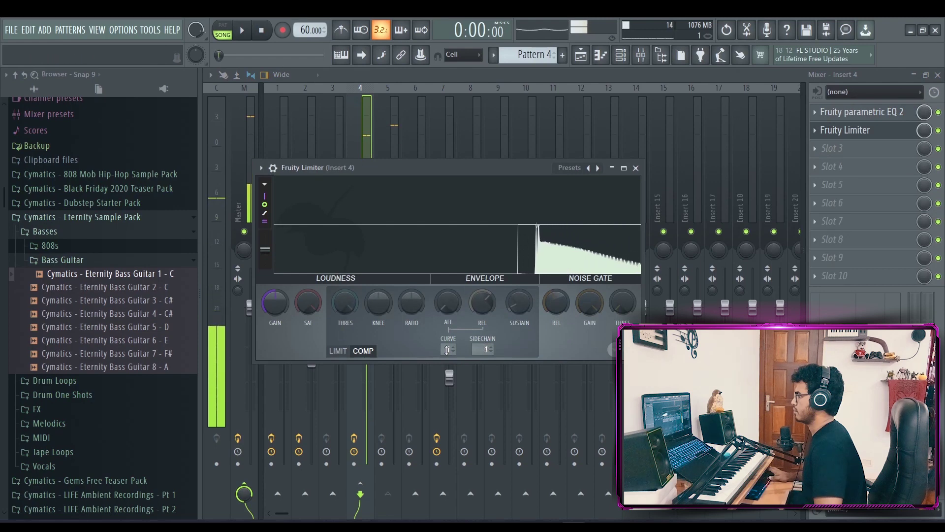
Lower the Insert 4 compressor's threshold to about -22 dB and raise its ratio, replaying the song to hear the ducking
{"action": "key", "text": "space"}
{"action": "left_click_drag", "start_coordinate": [353, 309], "coordinate": [353, 345]}
{"action": "key", "text": "space"}
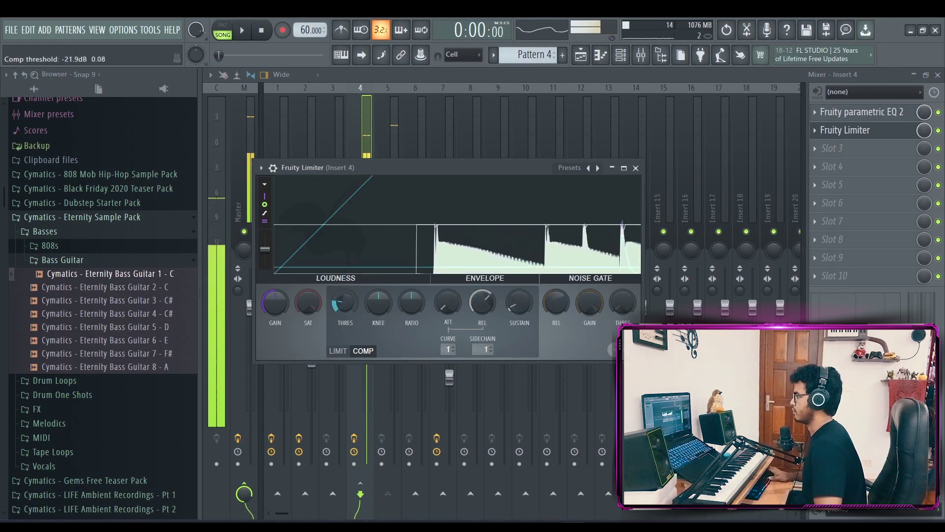
{"action": "left_click_drag", "start_coordinate": [412, 302], "coordinate": [412, 280]}
{"action": "key", "text": "space"}
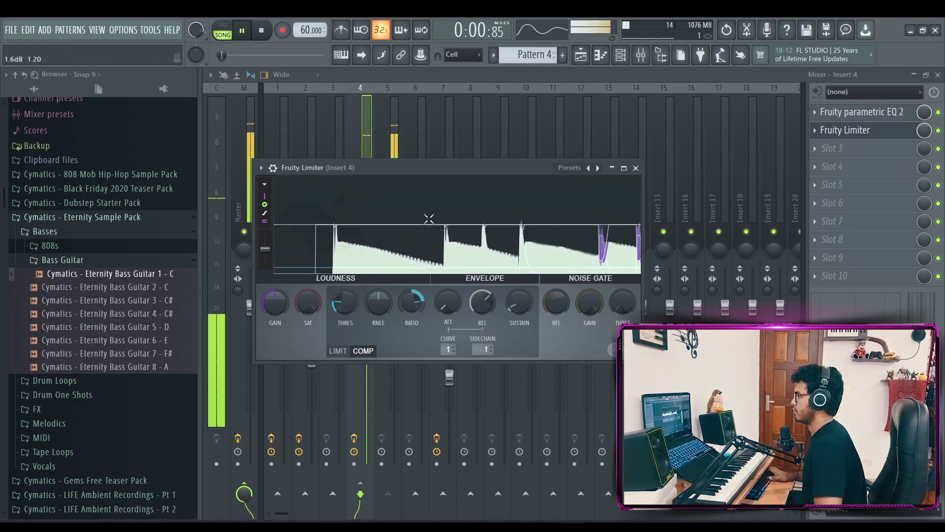
Move the Fruity Limiter window clear of the mixer tracks and fine-tune its threshold and ratio during playback
{"action": "left_click_drag", "start_coordinate": [433, 168], "coordinate": [629, 151]}
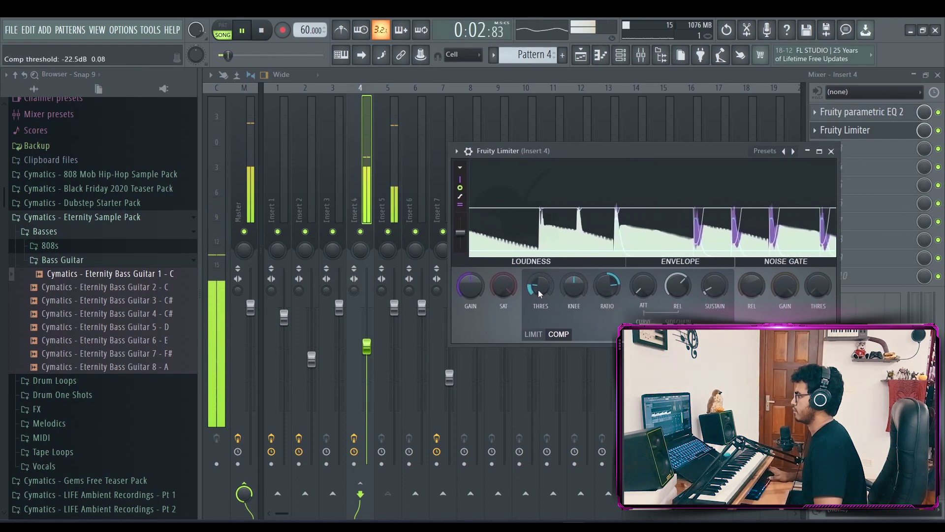
{"action": "left_click_drag", "start_coordinate": [539, 288], "coordinate": [539, 282]}
{"action": "left_click_drag", "start_coordinate": [608, 286], "coordinate": [607, 278]}
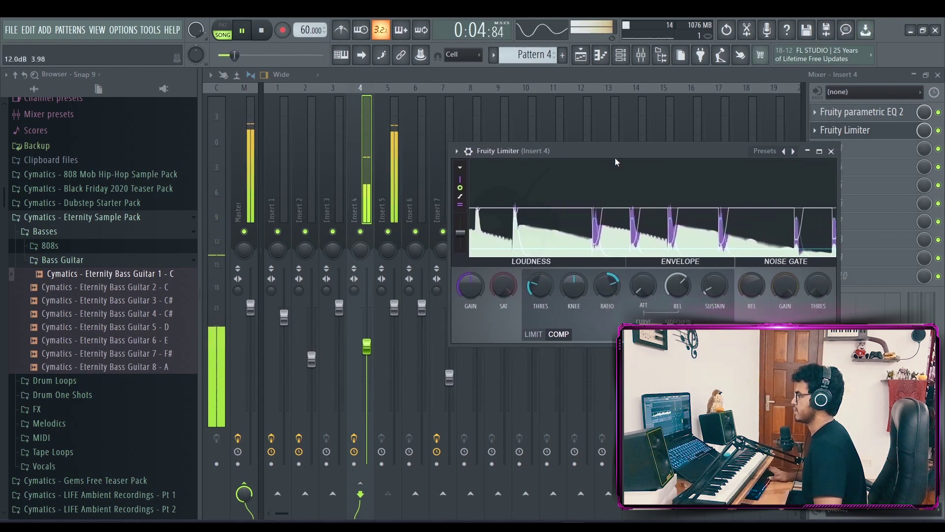
{"action": "left_click_drag", "start_coordinate": [615, 156], "coordinate": [607, 155]}
{"action": "key", "text": "space"}
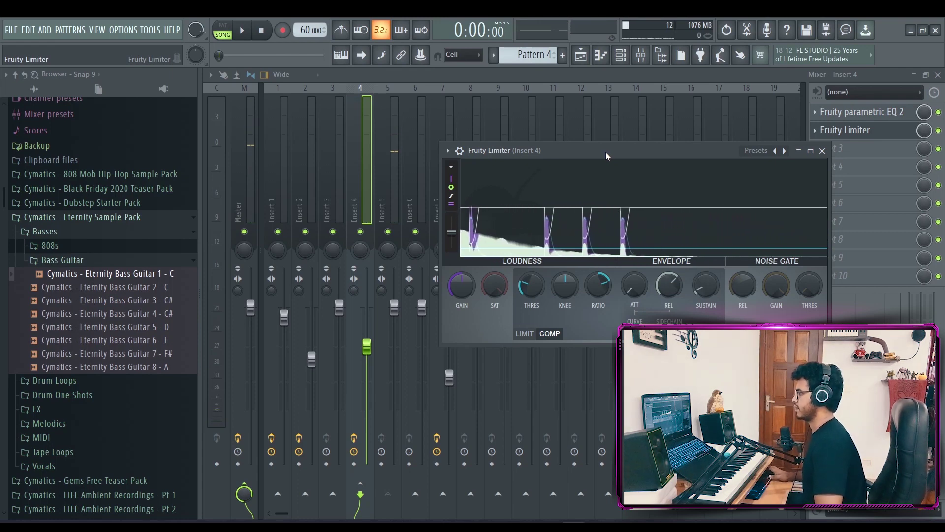
Replay the song with the ducked bass, nudge the compressor threshold slightly lower and stop playback
{"action": "left_click_drag", "start_coordinate": [605, 152], "coordinate": [601, 152]}
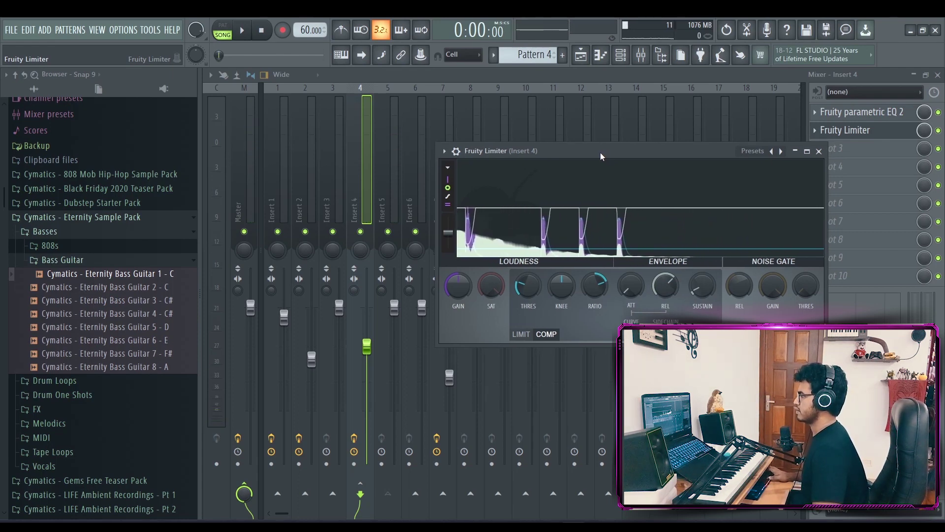
{"action": "key", "text": "space"}
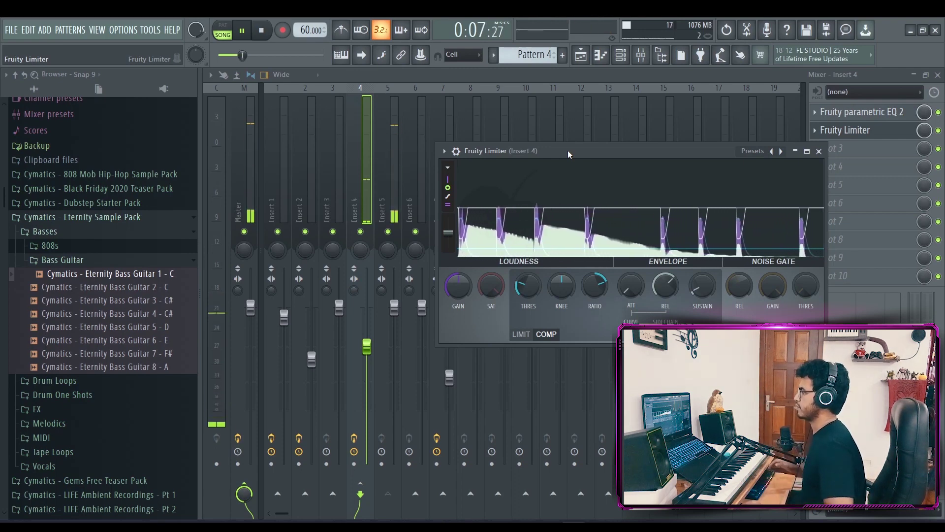
{"action": "left_click_drag", "start_coordinate": [523, 287], "coordinate": [523, 287]}
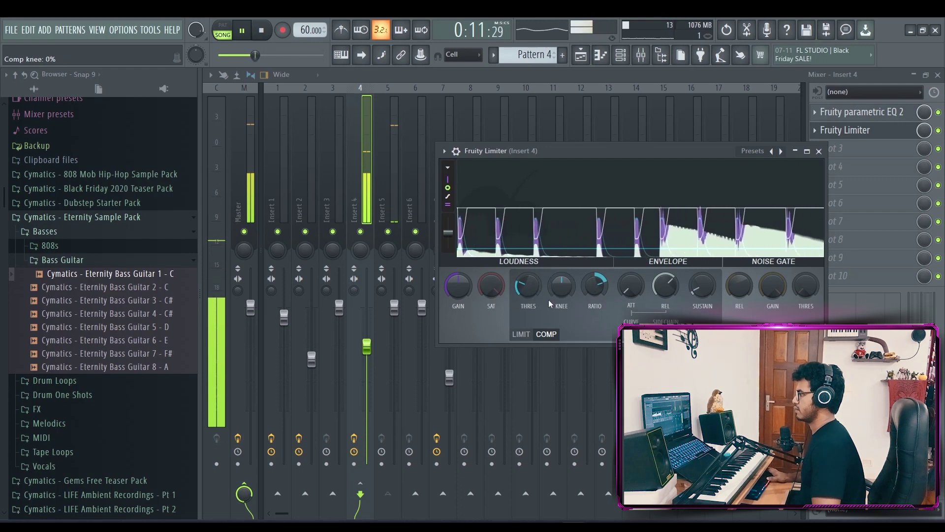
{"action": "key", "text": "space"}
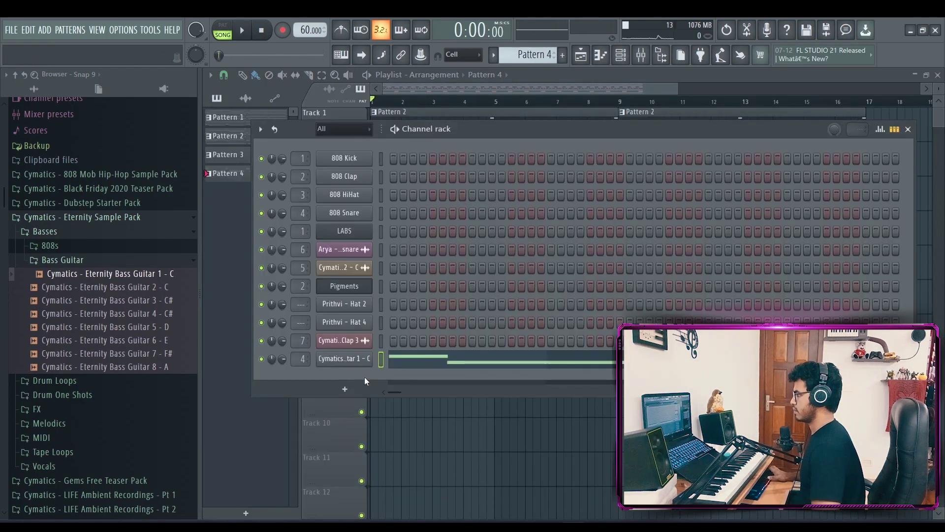
Add an imagiro piano 2 channel and play back its Pattern 5 melody in the piano roll
{"action": "left_click", "coordinate": [346, 389]}
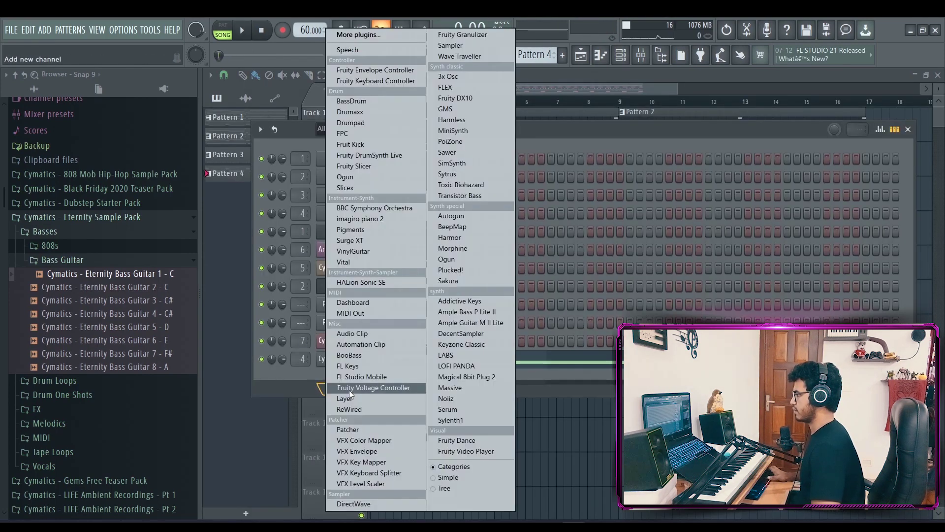
{"action": "left_click", "coordinate": [399, 220]}
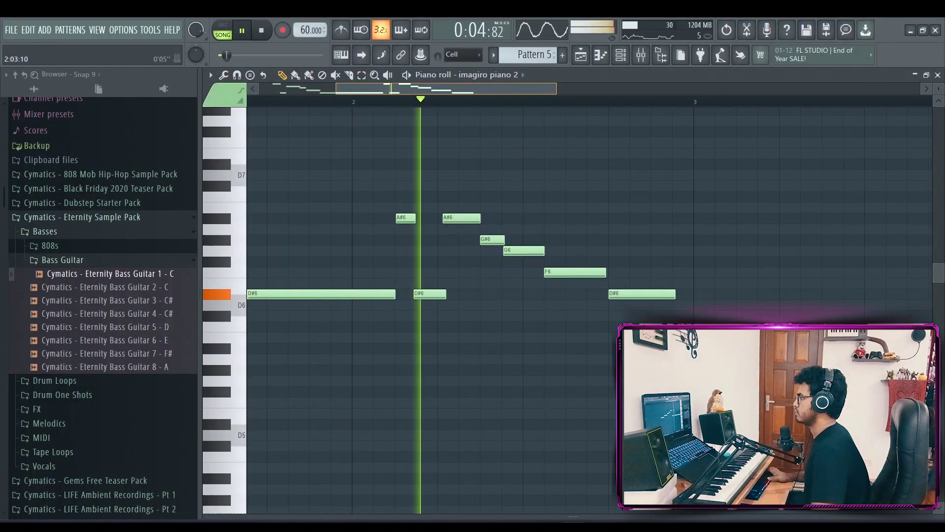
{"action": "scroll", "coordinate": [589, 310], "scroll_direction": "left", "scroll_amount": 2}
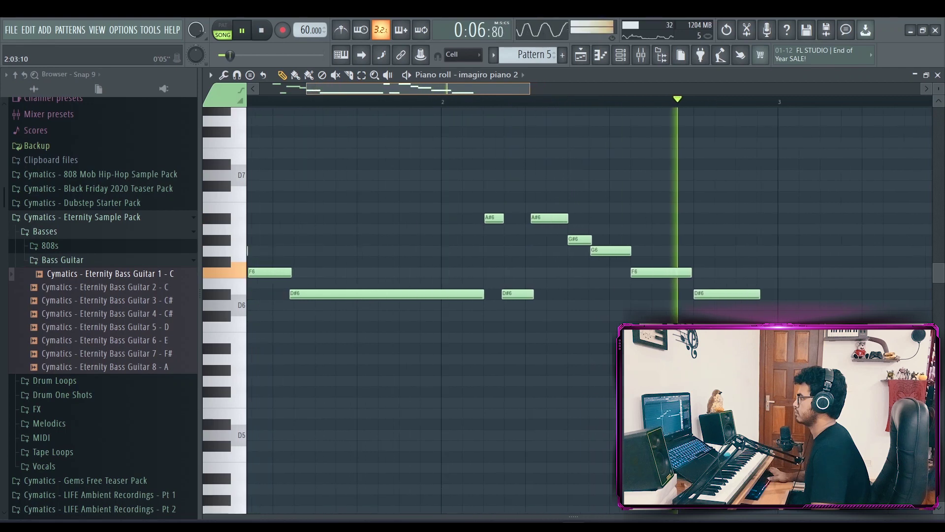
{"action": "key", "text": "space"}
{"action": "scroll", "coordinate": [498, 188], "scroll_direction": "up", "scroll_amount": 1}
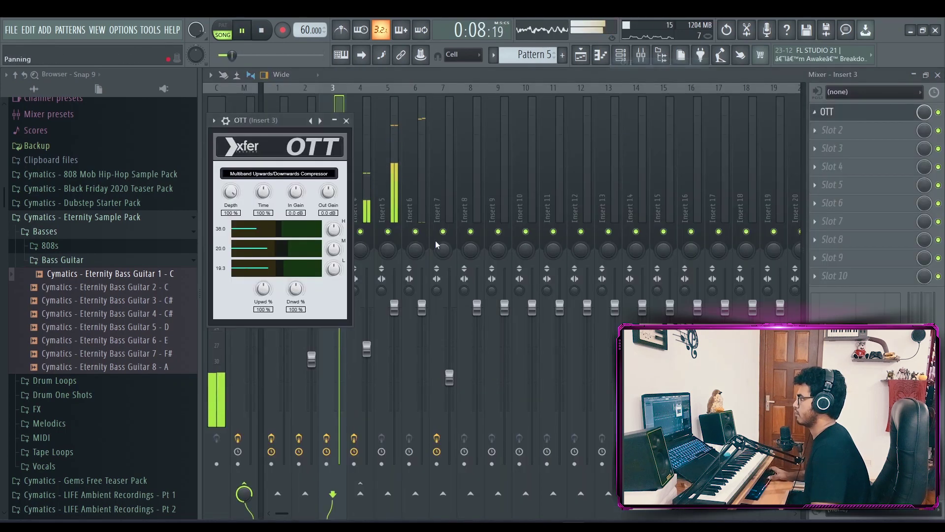
Process mixer Insert 3 with a reduced OTT depth, Crystallizer at 22.5% mix and Cymatics Origin's Drop Of Time preset
{"action": "left_click_drag", "start_coordinate": [230, 191], "coordinate": [221, 233]}
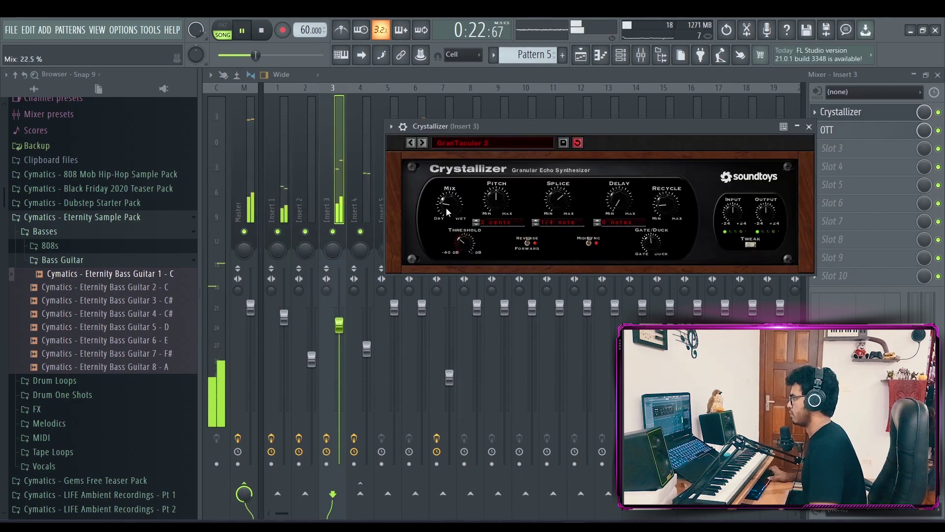
{"action": "left_click", "coordinate": [809, 126]}
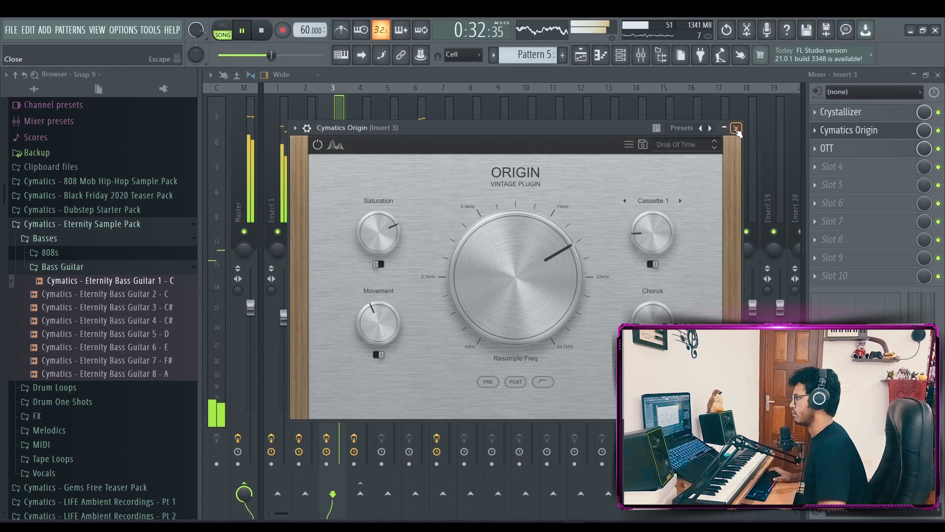
{"action": "key", "text": "space"}
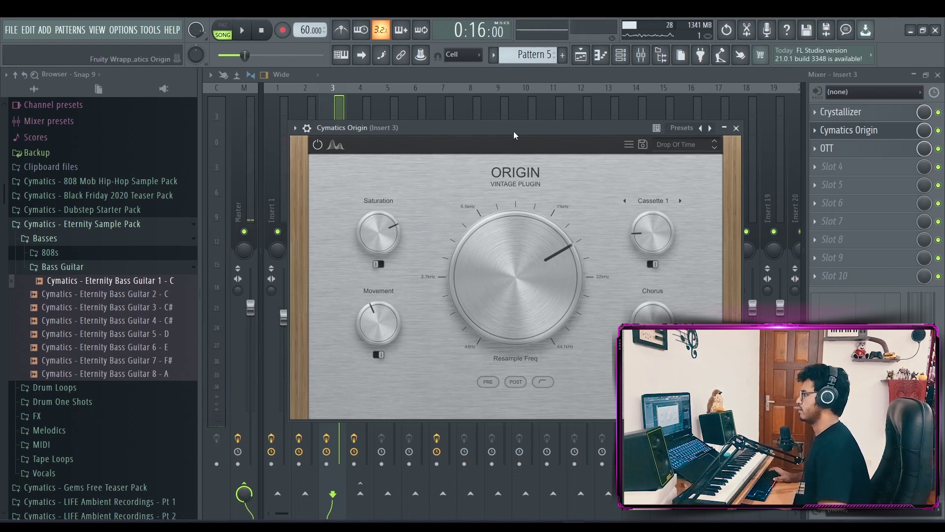
{"action": "left_click_drag", "start_coordinate": [513, 131], "coordinate": [523, 132]}
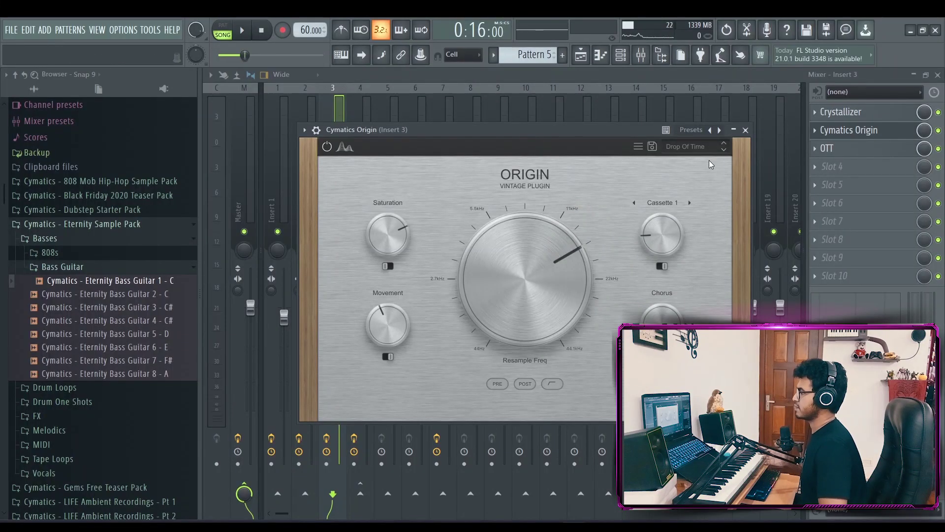
{"action": "key", "text": "Escape"}
Check Pattern 5 in the playlist, lower the soloed Insert 3's volume slightly and unsolo it
{"action": "left_click", "coordinate": [581, 55]}
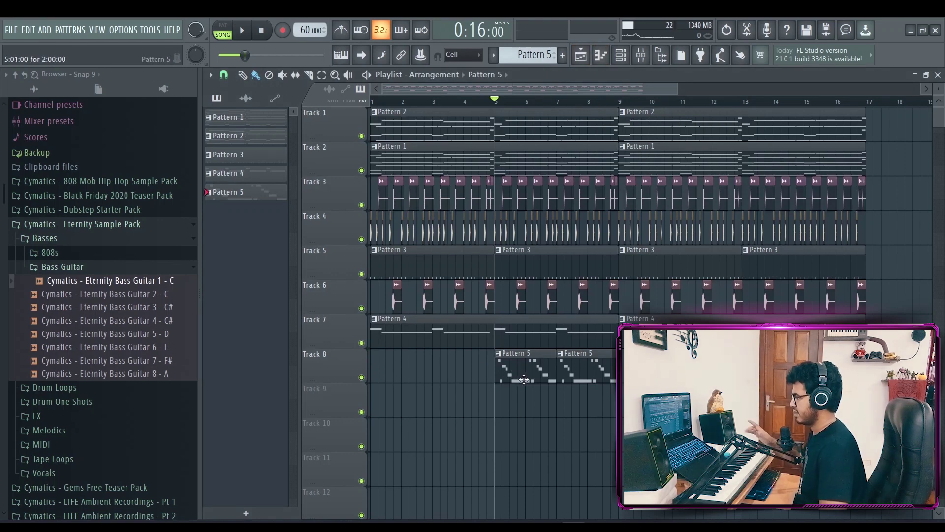
{"action": "left_click", "coordinate": [581, 55]}
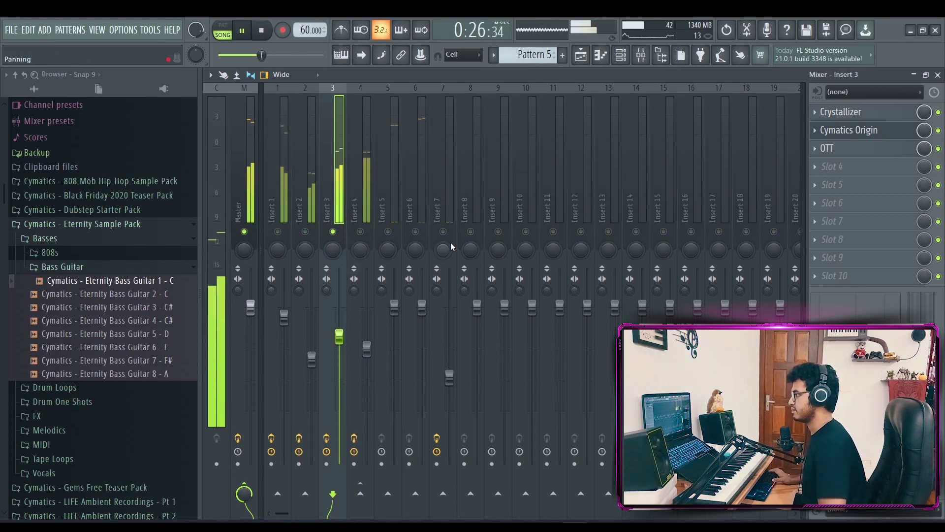
{"action": "left_click_drag", "start_coordinate": [344, 325], "coordinate": [346, 337]}
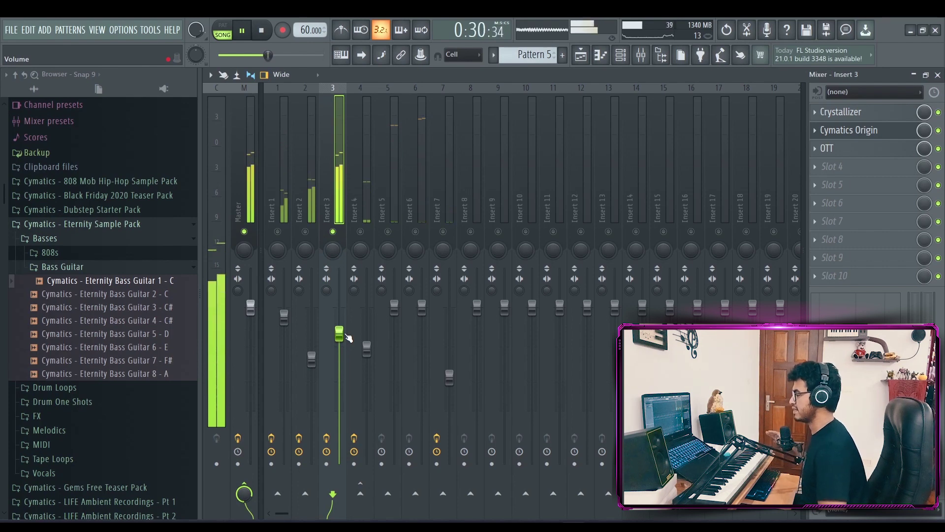
{"action": "right_click", "coordinate": [335, 232]}
{"action": "key", "text": "space"}
Add Fruity Parametric EQ 2 to Insert 3's fourth slot and cut the treble with band 7 while the song plays
{"action": "left_click", "coordinate": [840, 166]}
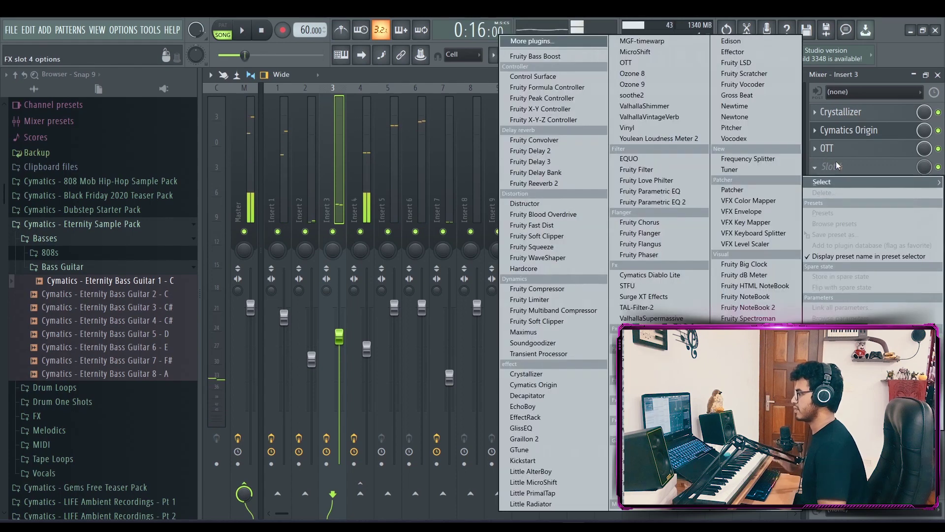
{"action": "left_click", "coordinate": [655, 202]}
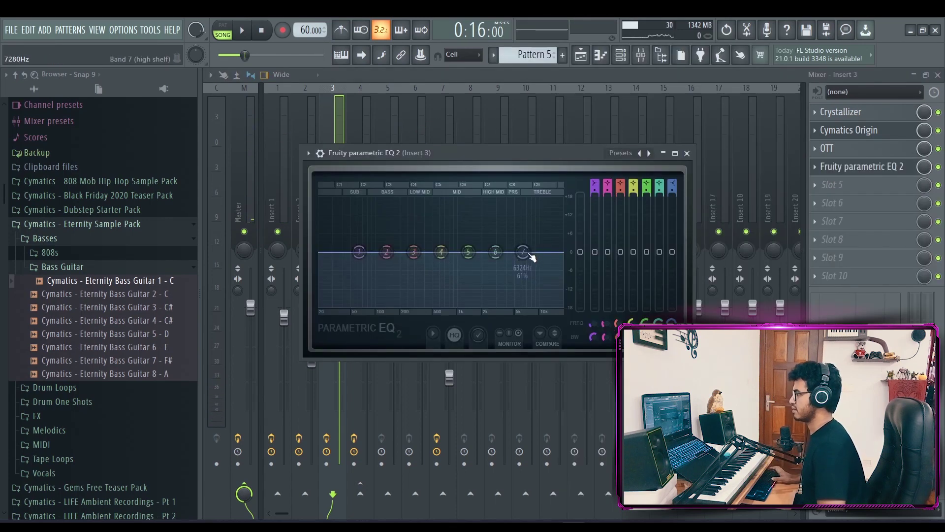
{"action": "left_click_drag", "start_coordinate": [532, 257], "coordinate": [531, 309]}
{"action": "left_click_drag", "start_coordinate": [504, 152], "coordinate": [587, 109]}
{"action": "key", "text": "space"}
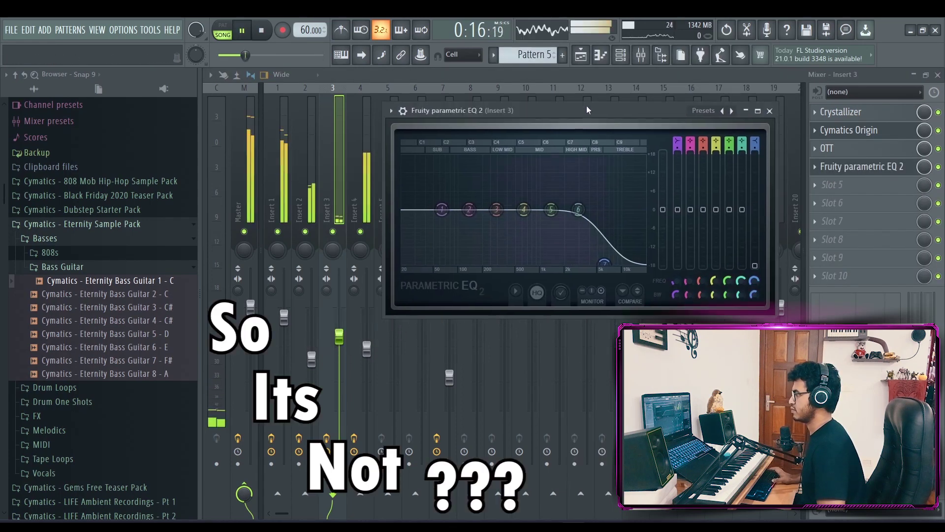
{"action": "mouse_move", "coordinate": [605, 262]}
{"action": "left_mouse_down"}
{"action": "mouse_move", "coordinate": [628, 262]}
{"action": "mouse_move", "coordinate": [607, 256]}
{"action": "left_mouse_up"}
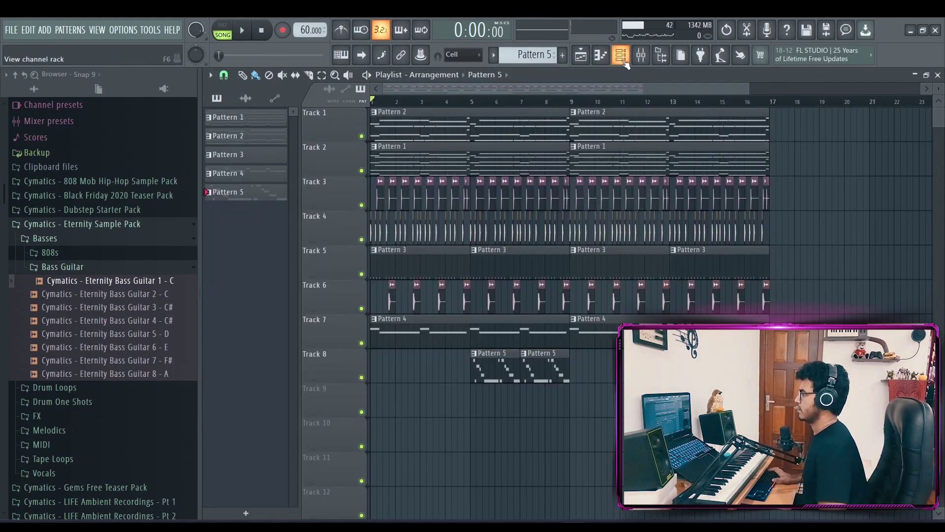
Add a second Pigments channel and browse its preset categories for a pad sound
{"action": "left_click", "coordinate": [621, 56]}
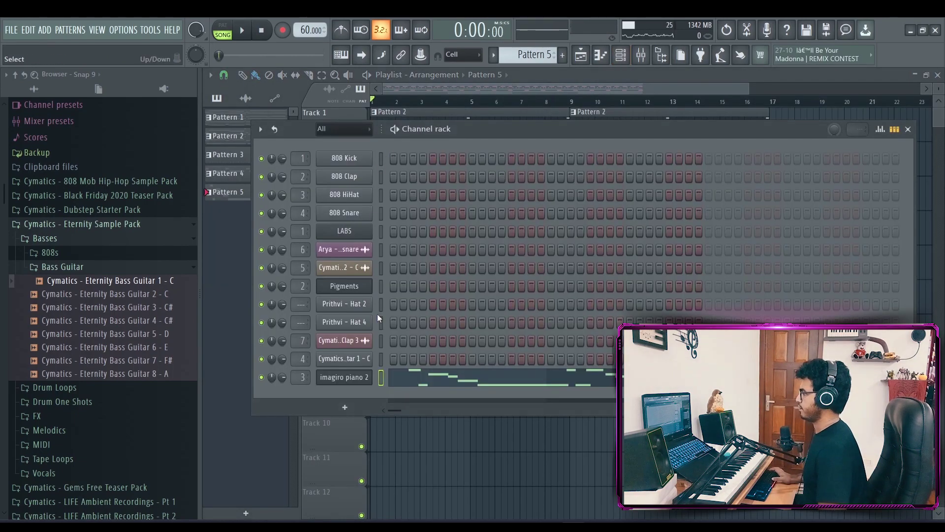
{"action": "left_click", "coordinate": [344, 407]}
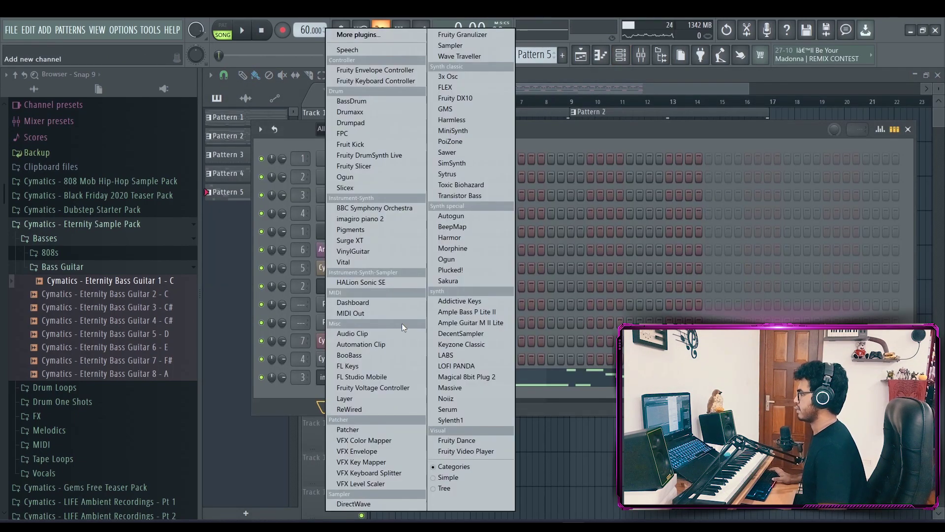
{"action": "left_click", "coordinate": [407, 228]}
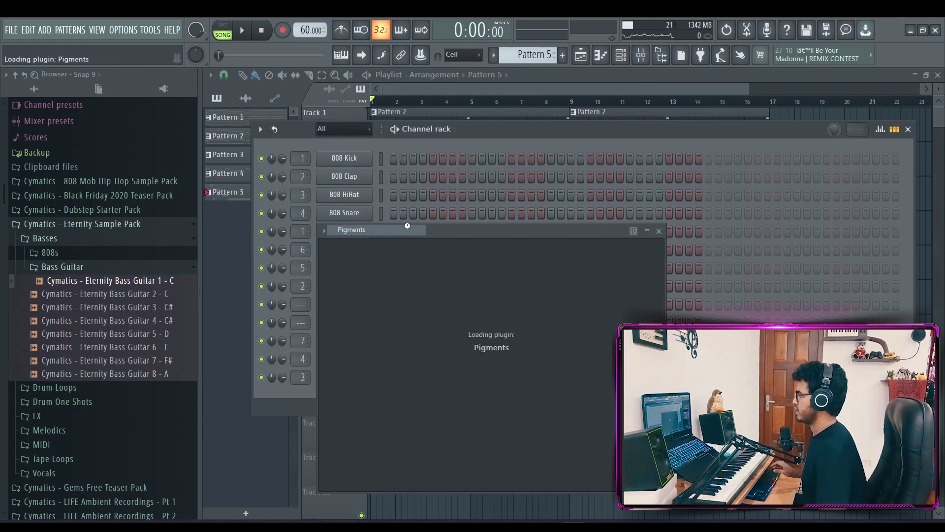
{"action": "left_click", "coordinate": [591, 145]}
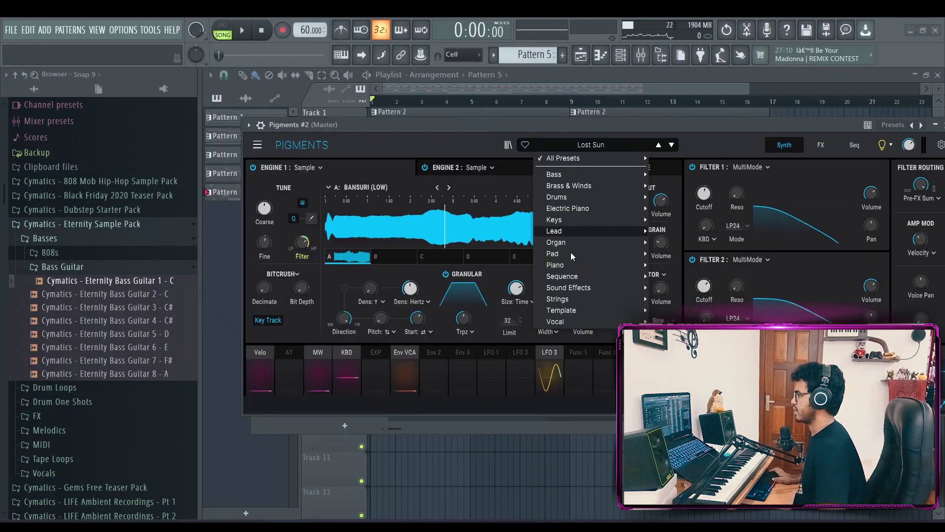
{"action": "mouse_move", "coordinate": [571, 255]}
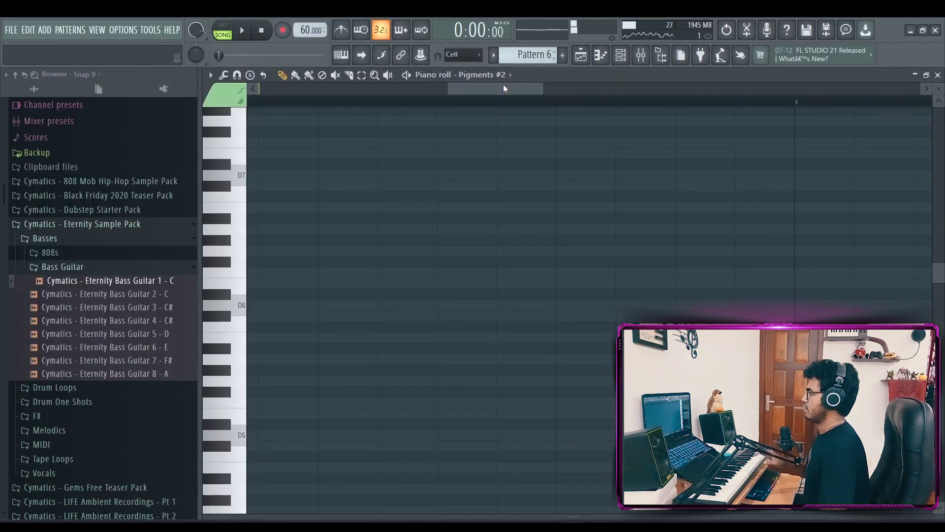
Lengthen Pattern 6's A#5 and D#5 notes to fill bar 1 and place the pattern on Track 9 of the playlist
{"action": "scroll", "coordinate": [503, 89], "scroll_direction": "down", "scroll_amount": 4}
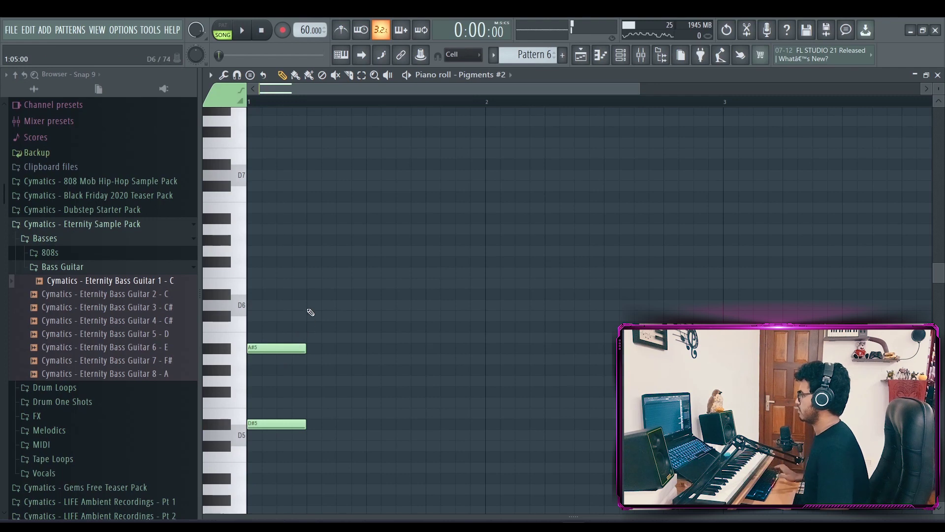
{"action": "left_click_drag", "start_coordinate": [318, 316], "coordinate": [478, 424]}
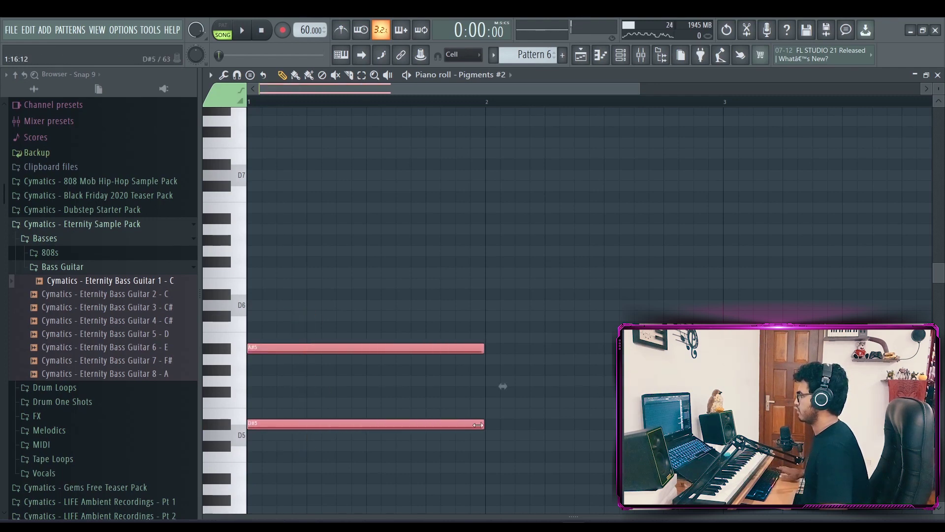
{"action": "left_click", "coordinate": [586, 57]}
{"action": "left_click", "coordinate": [391, 331]}
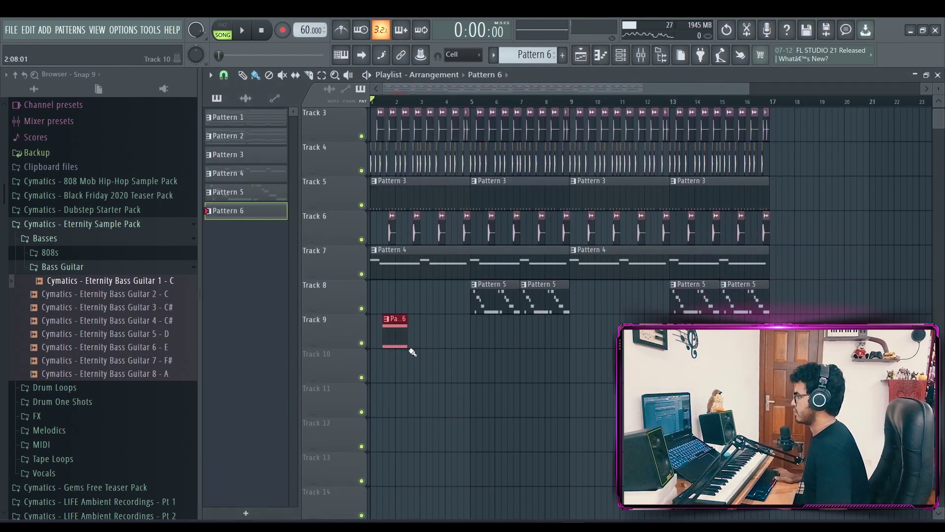
Route the second Pigments channel to mixer Insert 8 and add ValhallaShimmer and Fruity Stereo Enhancer to that track
{"action": "key", "text": "space"}
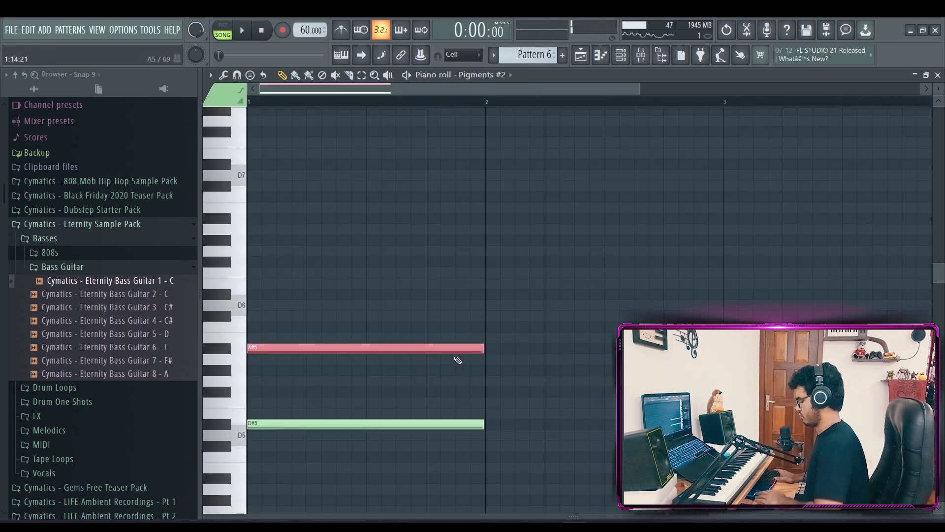
{"action": "left_click", "coordinate": [621, 55]}
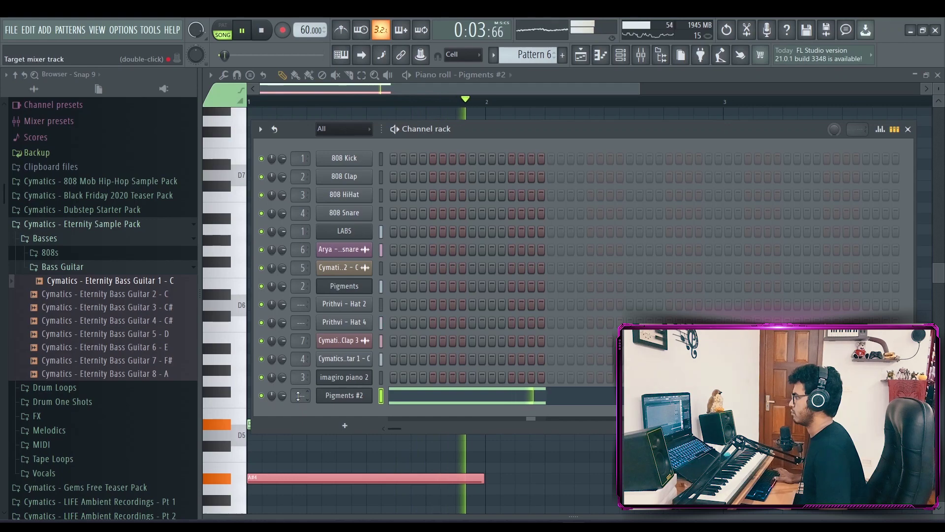
{"action": "scroll", "coordinate": [298, 396], "scroll_direction": "up", "scroll_amount": 11}
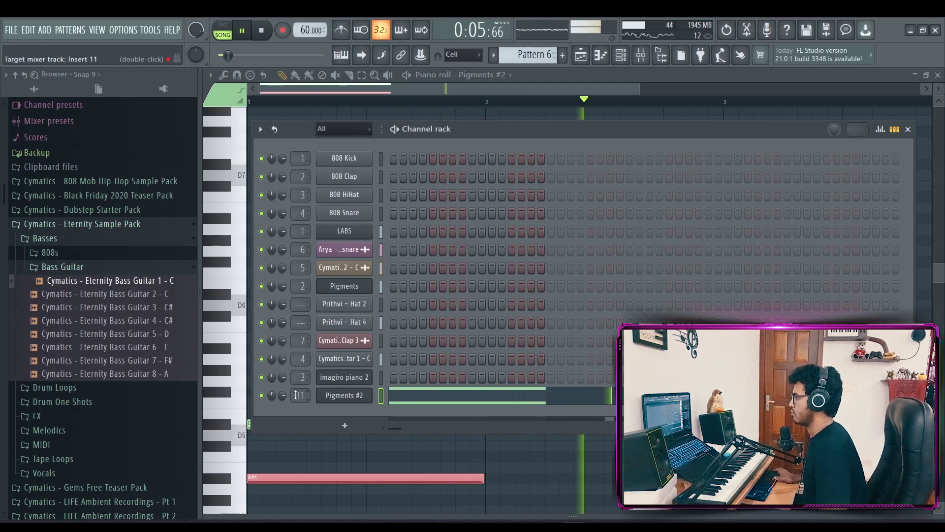
{"action": "scroll", "coordinate": [296, 396], "scroll_direction": "down", "scroll_amount": 3}
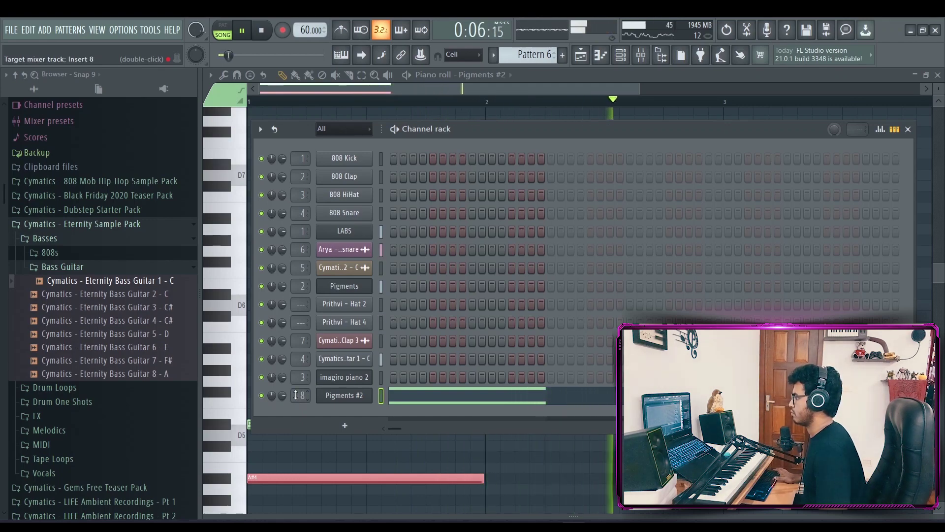
{"action": "left_click", "coordinate": [640, 57]}
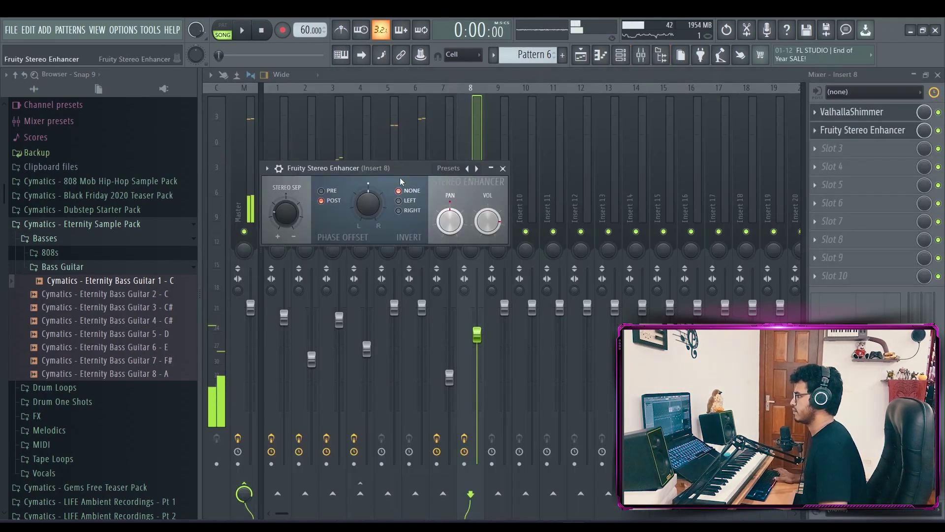
{"action": "left_click", "coordinate": [502, 169]}
Add one-bar D#5 and A#5 notes after Pattern 6's first chord and repeat the pattern every four bars on Track 9
{"action": "key", "text": "F7"}
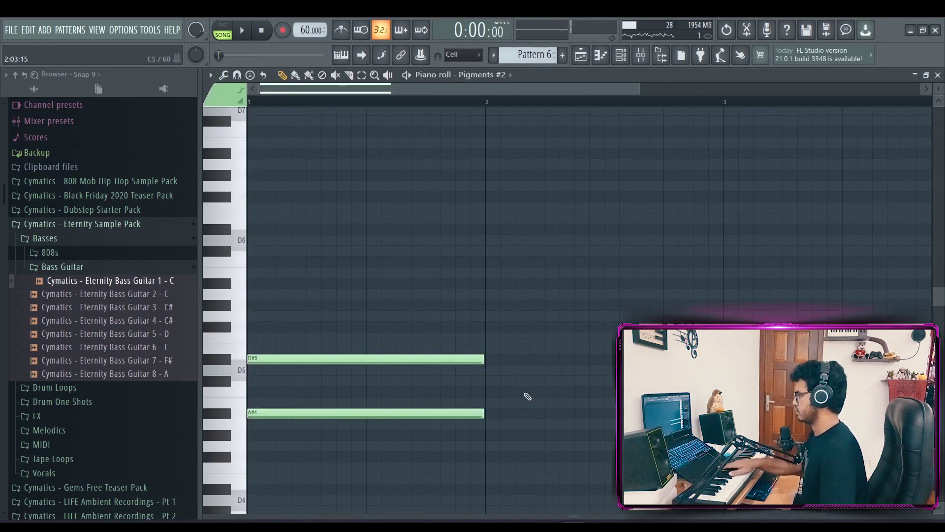
{"action": "left_click", "coordinate": [496, 359]}
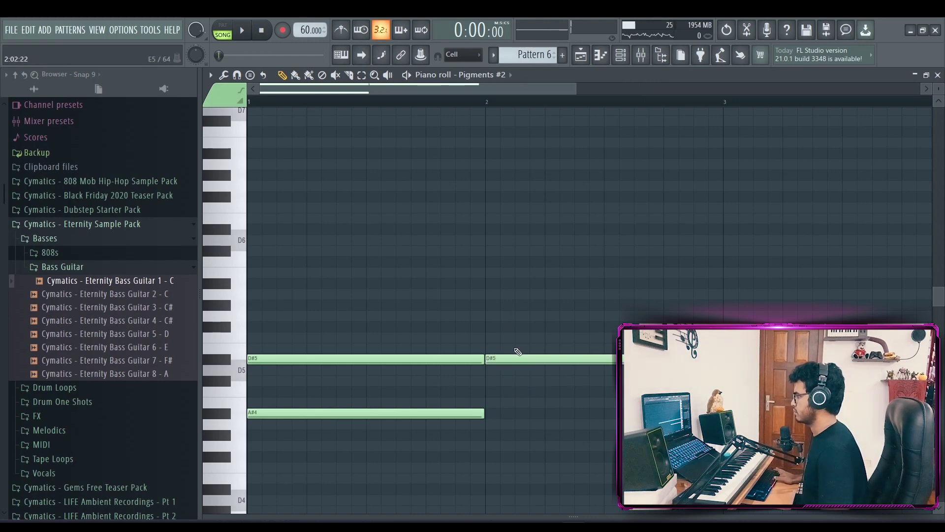
{"action": "left_click", "coordinate": [493, 294]}
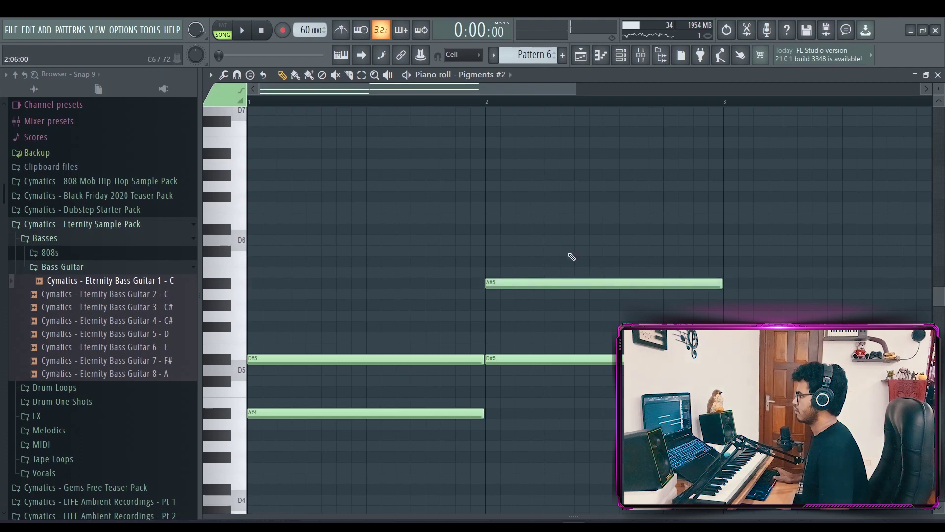
{"action": "left_click_drag", "start_coordinate": [570, 258], "coordinate": [496, 371]}
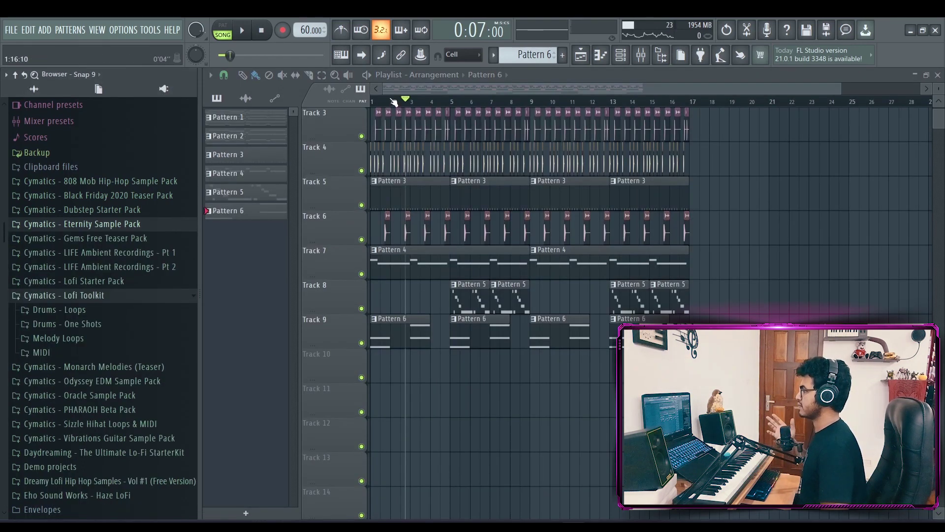
{"action": "left_click", "coordinate": [378, 102]}
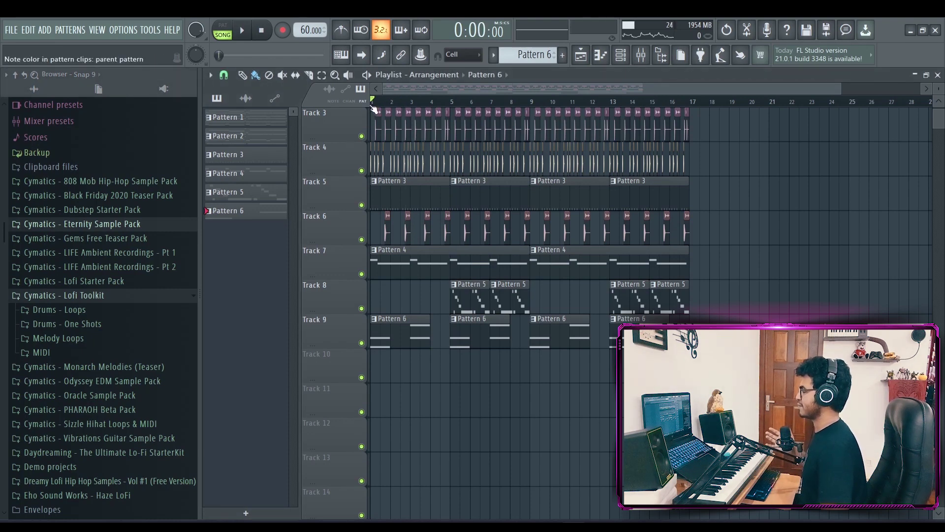
Add a second LABS channel, load Peel Guitar 2 from the Electric Guitar category and audition its sound
{"action": "scroll", "coordinate": [772, 232], "scroll_direction": "up", "scroll_amount": 2}
{"action": "left_click", "coordinate": [621, 56]}
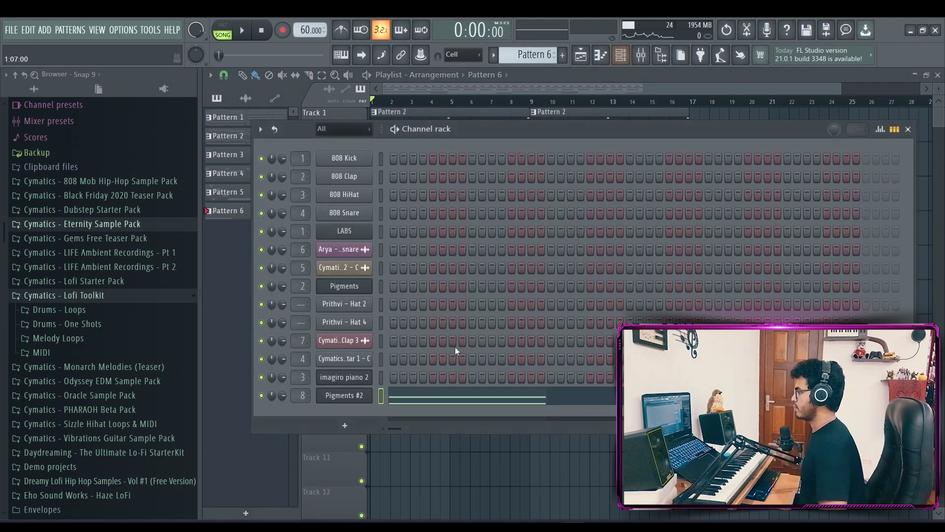
{"action": "left_click", "coordinate": [362, 423]}
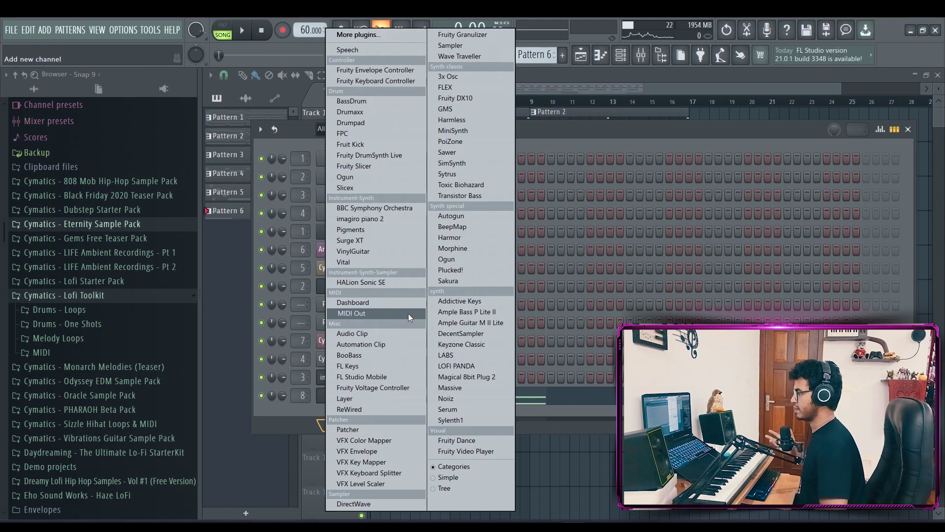
{"action": "left_click", "coordinate": [446, 355]}
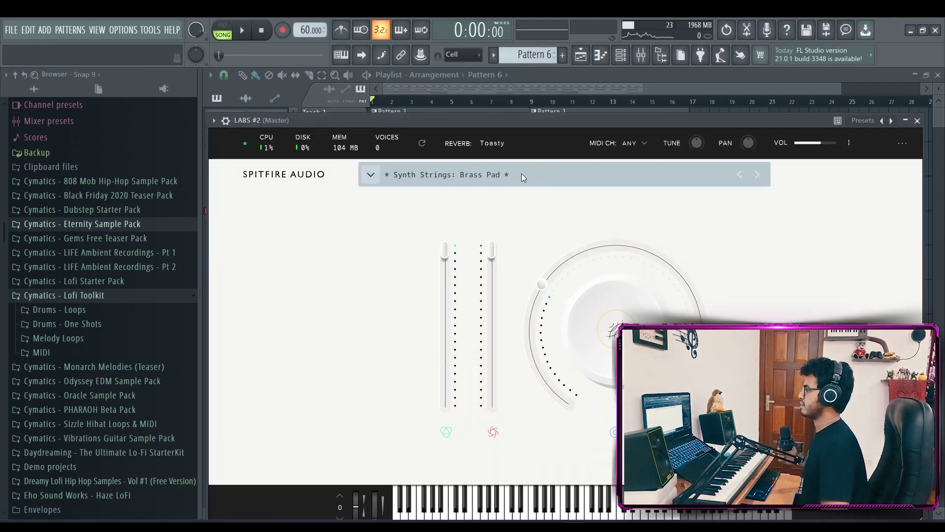
{"action": "left_click", "coordinate": [521, 177]}
{"action": "left_click", "coordinate": [425, 379]}
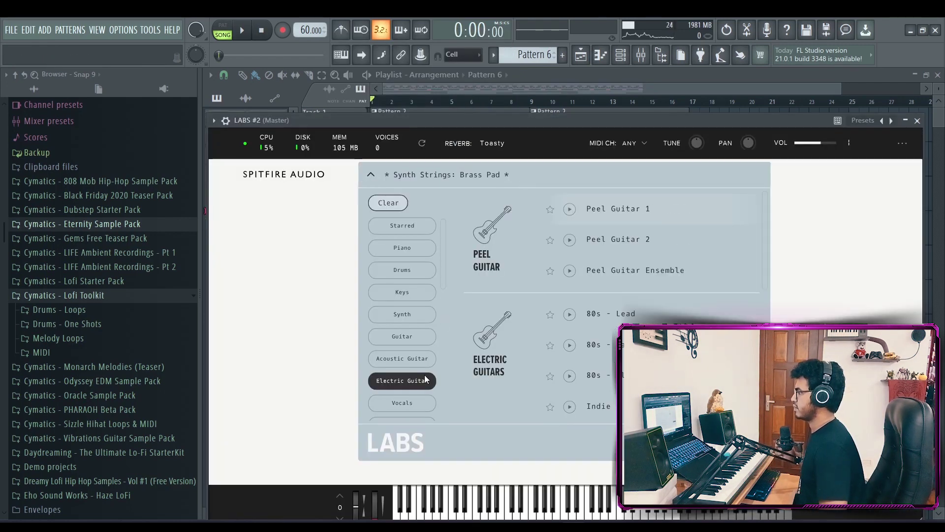
{"action": "left_click", "coordinate": [670, 239]}
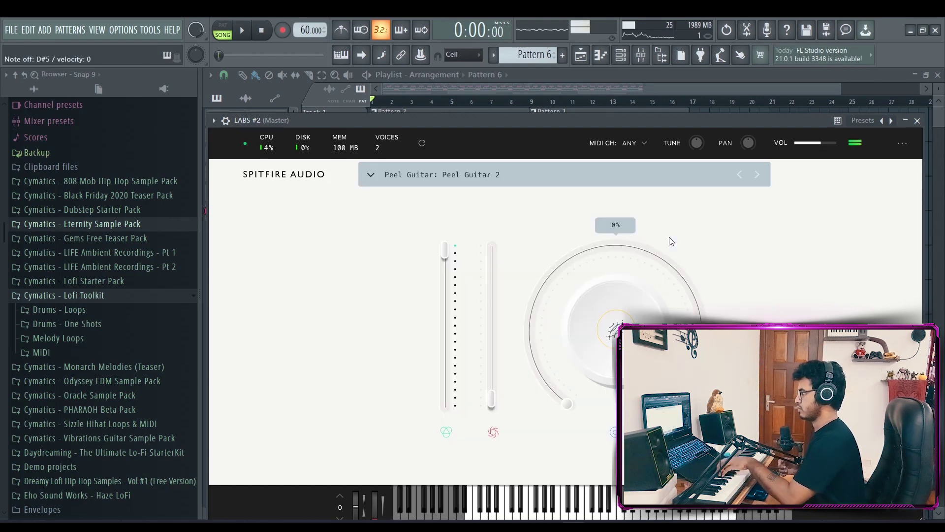
{"action": "left_click", "coordinate": [740, 176]}
{"action": "left_click", "coordinate": [740, 175]}
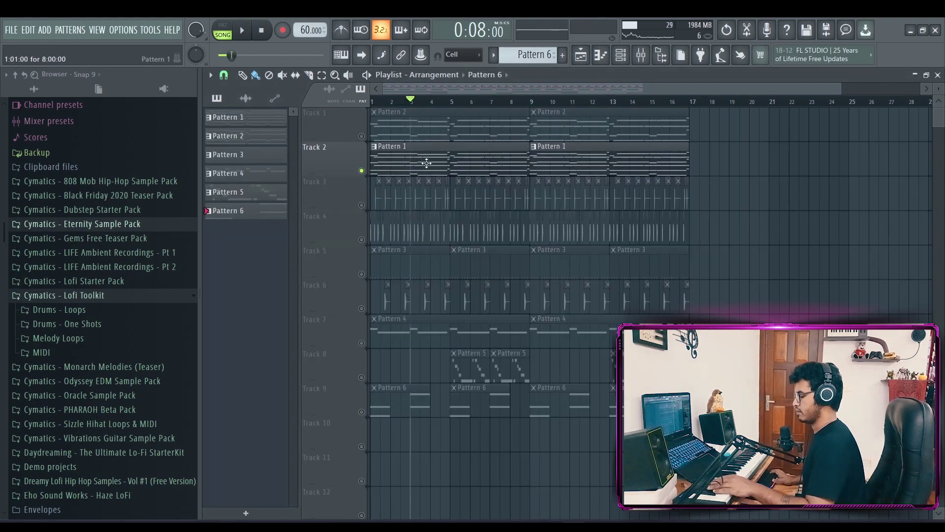
Listen to the soloed Track 2 and create Pattern 7 for the LABS #2 guitar
{"action": "key", "text": "space"}
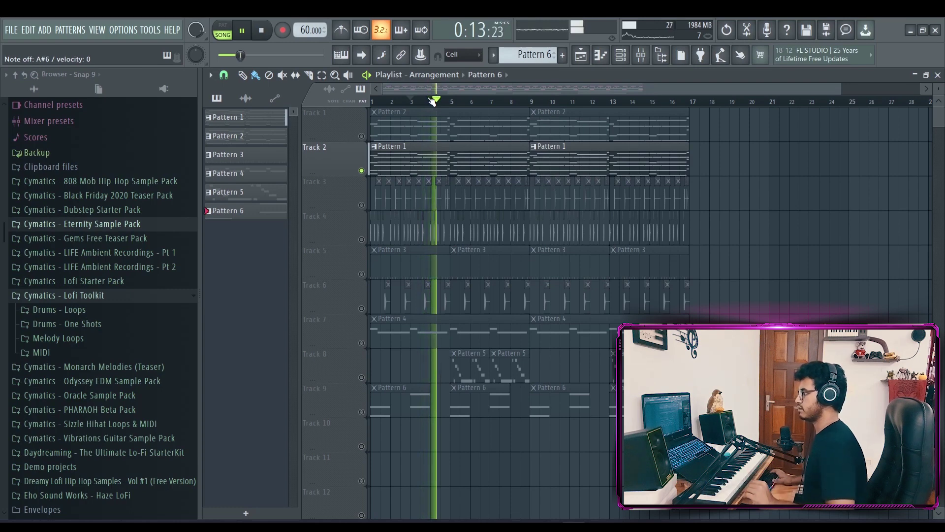
{"action": "key", "text": "space"}
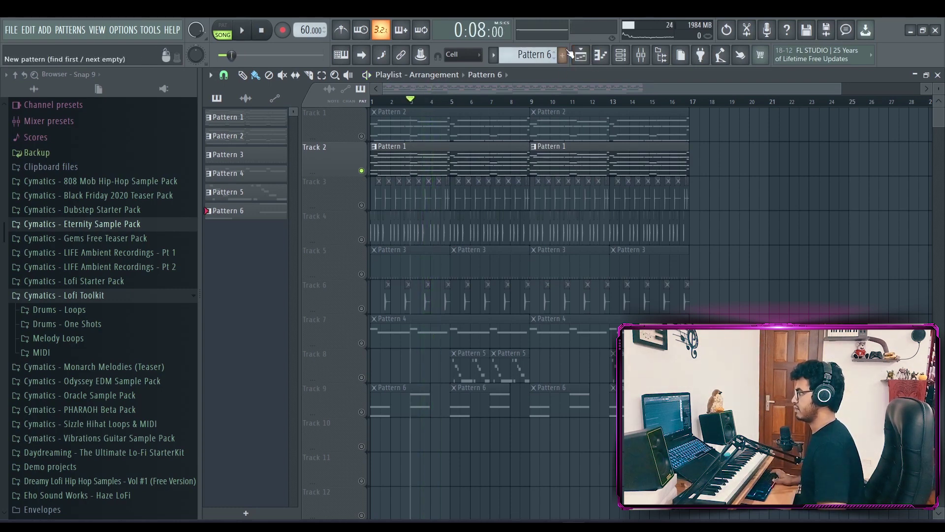
{"action": "left_click", "coordinate": [600, 55]}
{"action": "scroll", "coordinate": [527, 60], "scroll_direction": "down", "scroll_amount": 1}
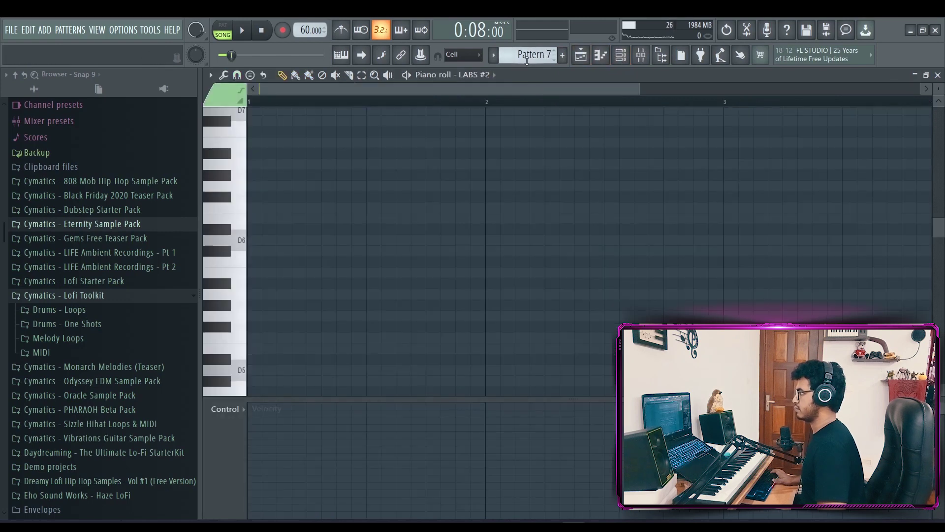
Record a LABS #2 guitar phrase into Pattern 7 over the soloed Track 2, starting at bar 3
{"action": "left_click", "coordinate": [584, 57]}
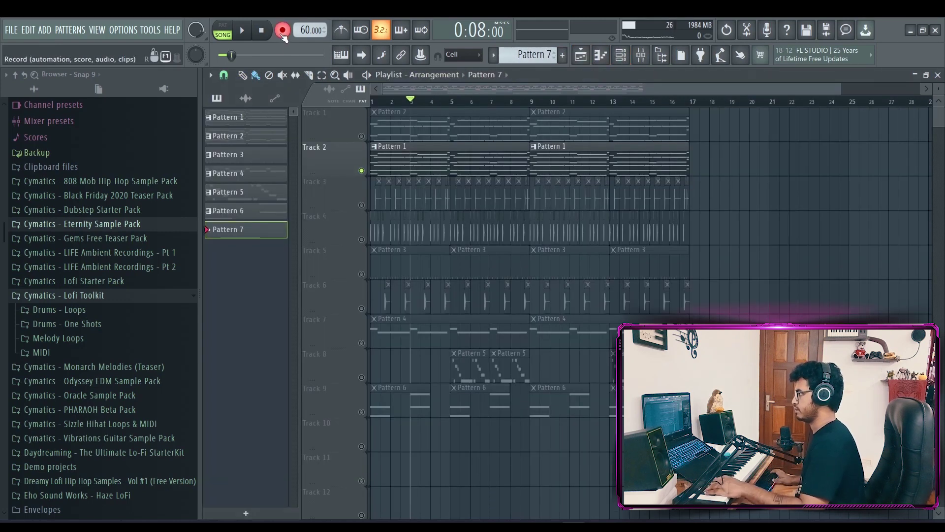
{"action": "key", "text": "space"}
{"action": "key", "text": "space"}
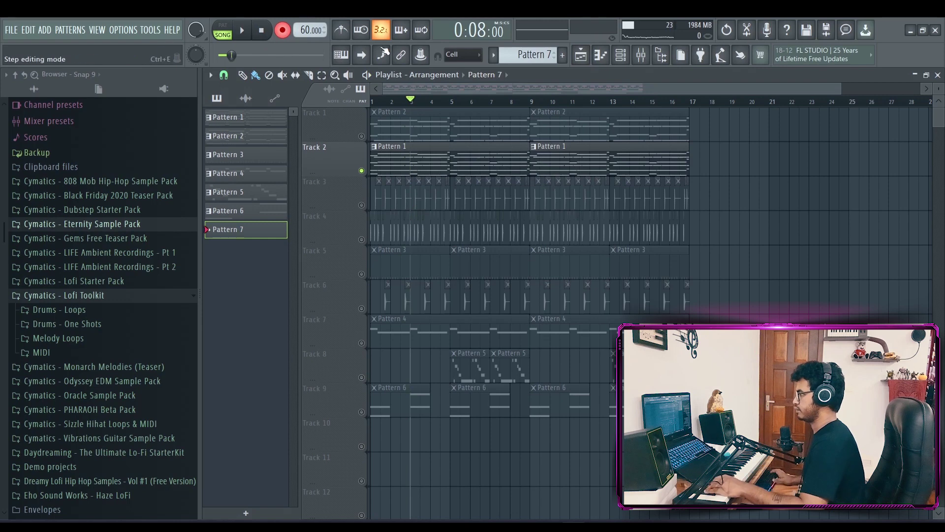
{"action": "key", "text": "space"}
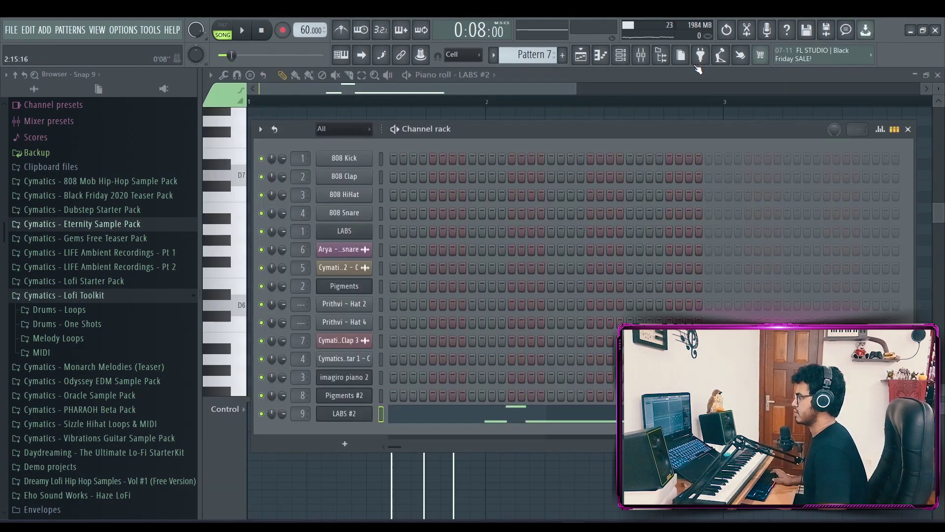
Add Crystallizer to Insert 9's first slot and place Pattern 7 at bar 3 on Track 10
{"action": "left_click", "coordinate": [642, 56]}
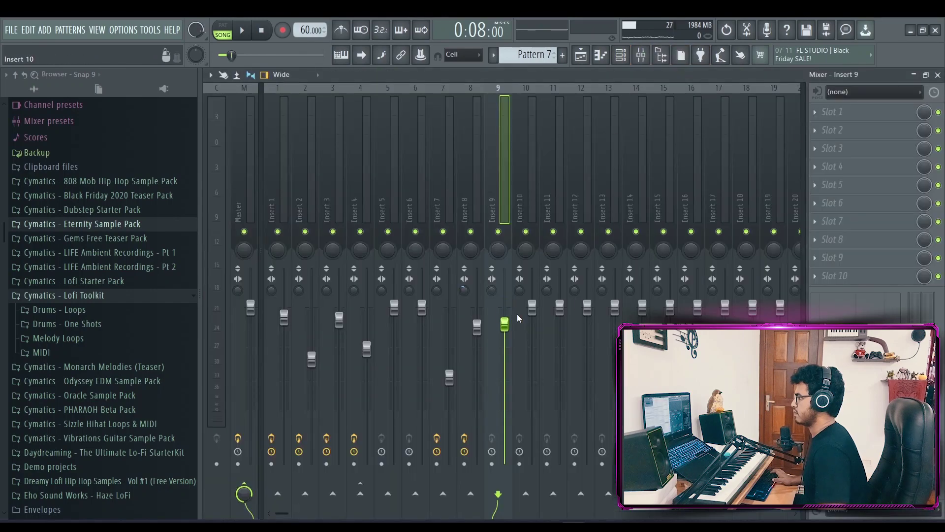
{"action": "left_click", "coordinate": [850, 113]}
{"action": "left_click", "coordinate": [526, 374]}
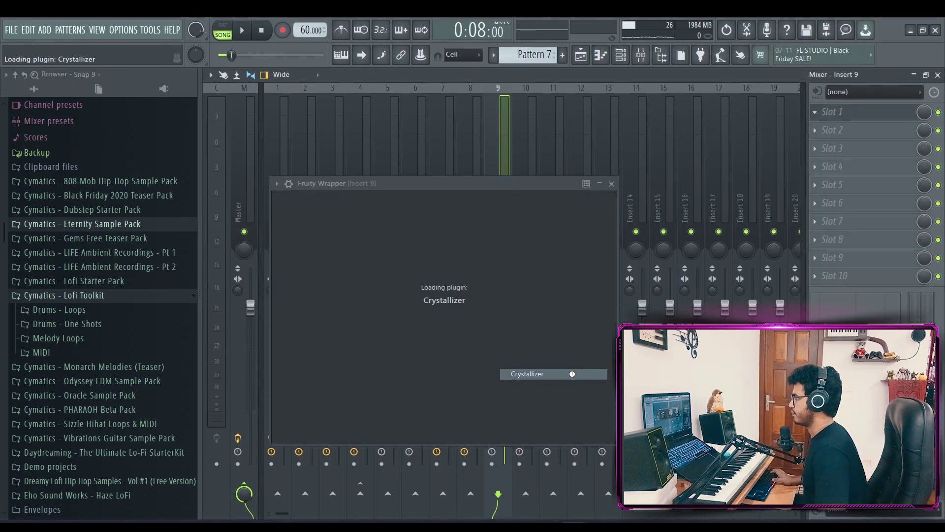
{"action": "left_click", "coordinate": [369, 199]}
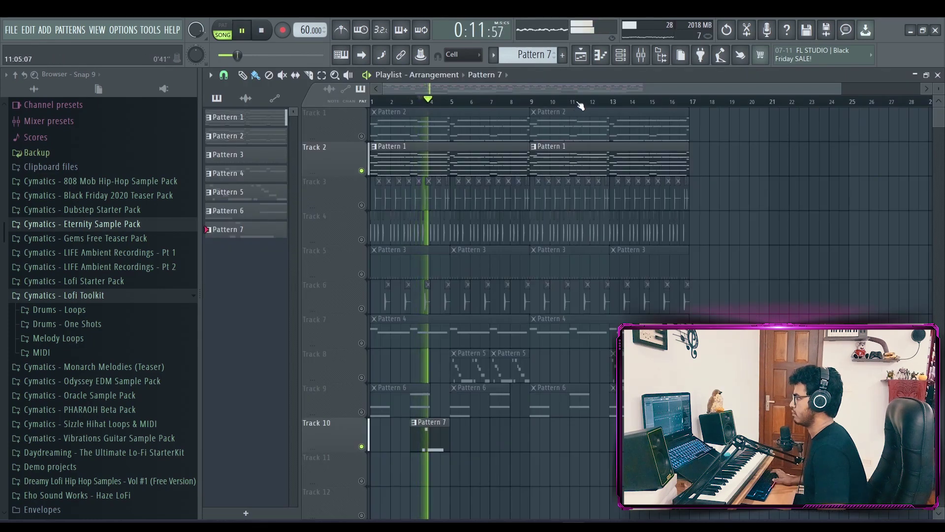
Add Fruity Multiband Compressor to Insert 9's second slot, look through its presets and play the song
{"action": "left_click", "coordinate": [649, 63]}
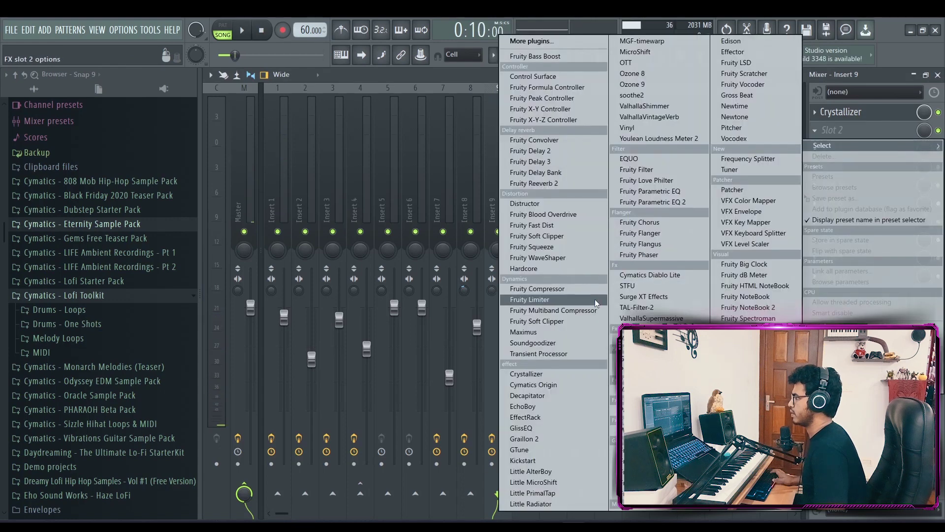
{"action": "left_click", "coordinate": [587, 309]}
{"action": "left_click", "coordinate": [722, 179]}
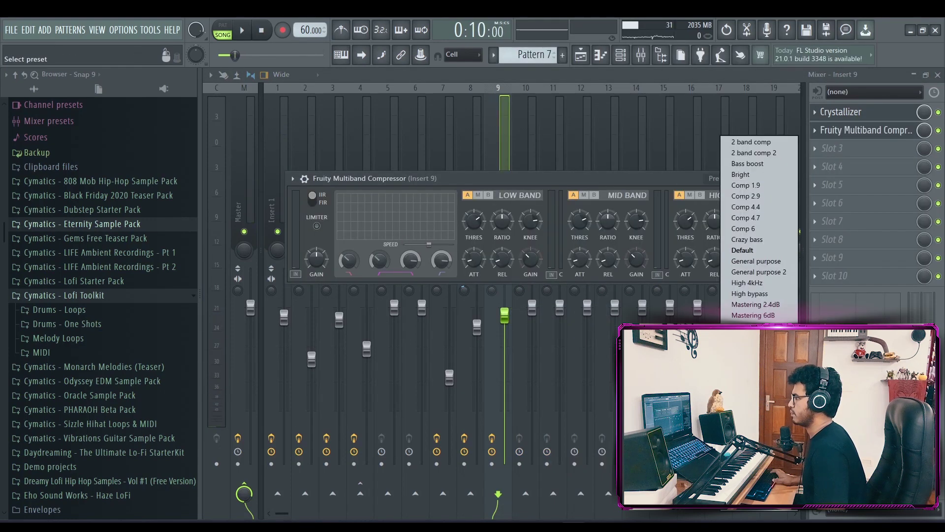
{"action": "key", "text": "Escape"}
{"action": "left_click", "coordinate": [775, 179]}
{"action": "key", "text": "space"}
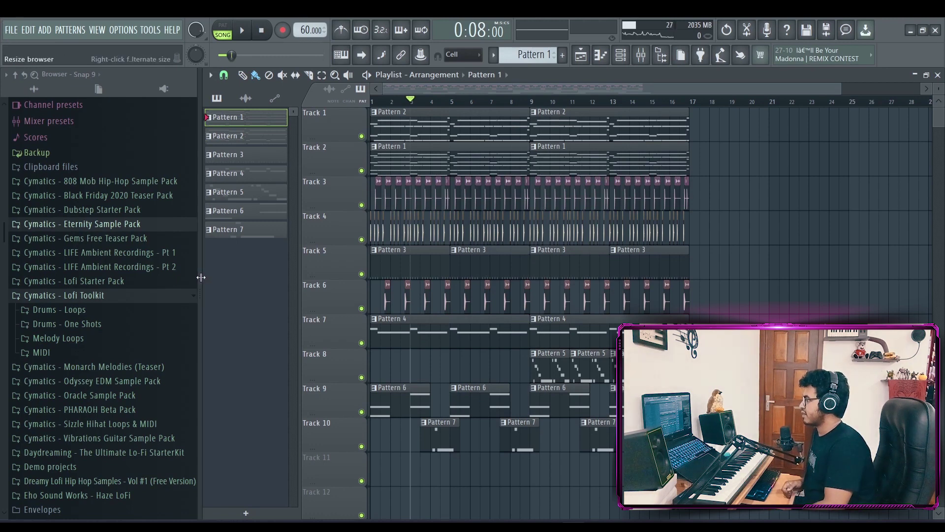
Collapse the browser to give the playlist the full window width
{"action": "left_click_drag", "start_coordinate": [201, 278], "coordinate": [4, 275]}
{"action": "scroll", "coordinate": [305, 126], "scroll_direction": "up", "scroll_amount": 1}
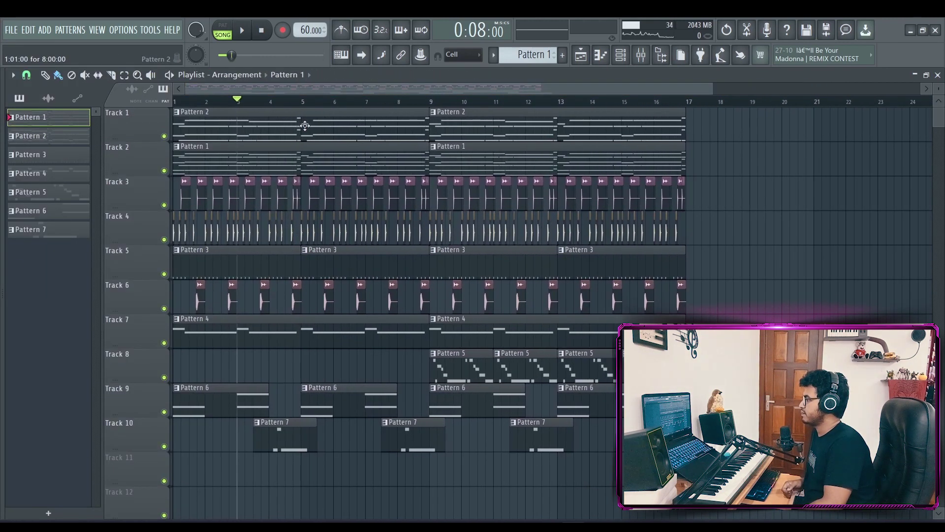